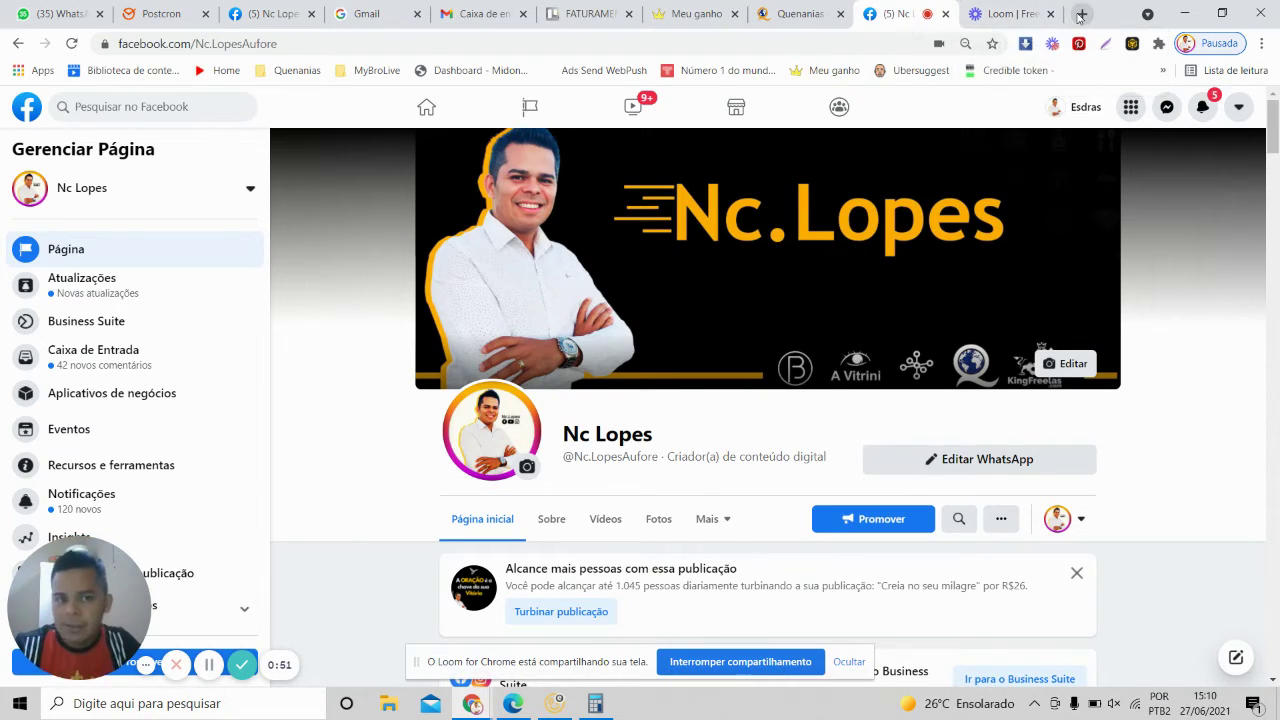
# Open the Gmail inbox in a new browser tab, loading gmail.com again after the temporary error page.
pyautogui.click(1082, 13)
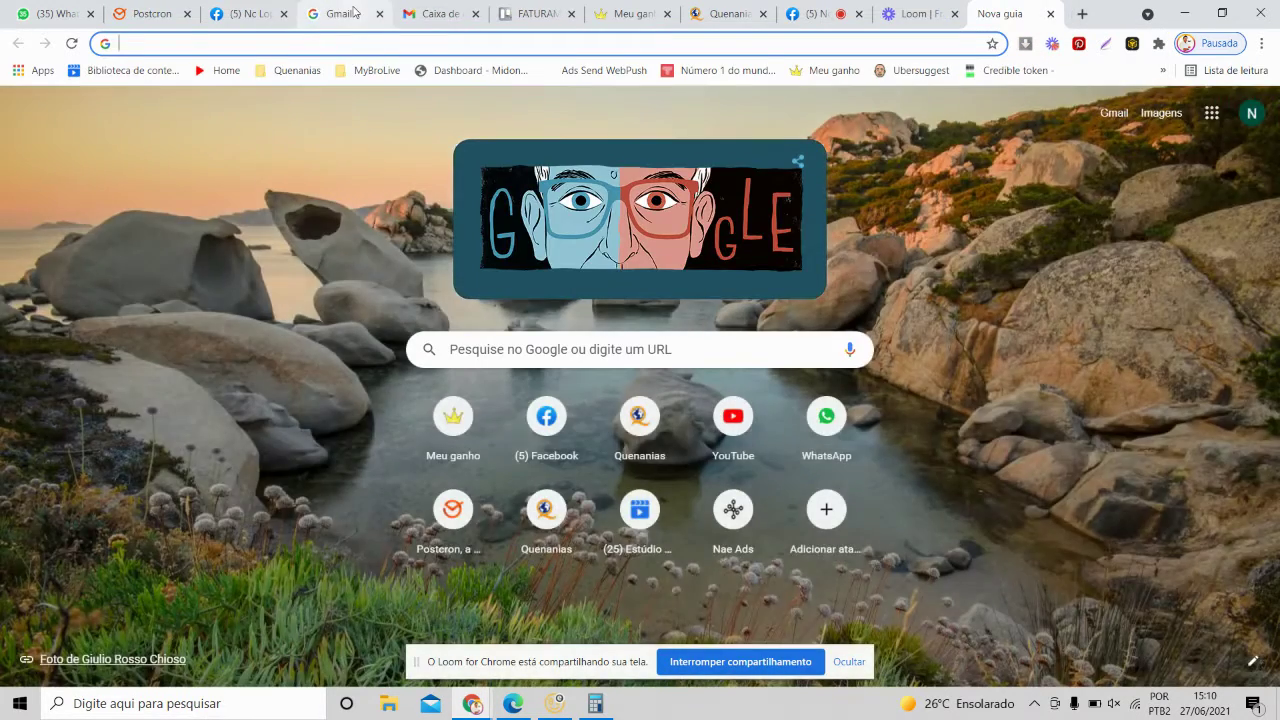
pyautogui.click(352, 10)
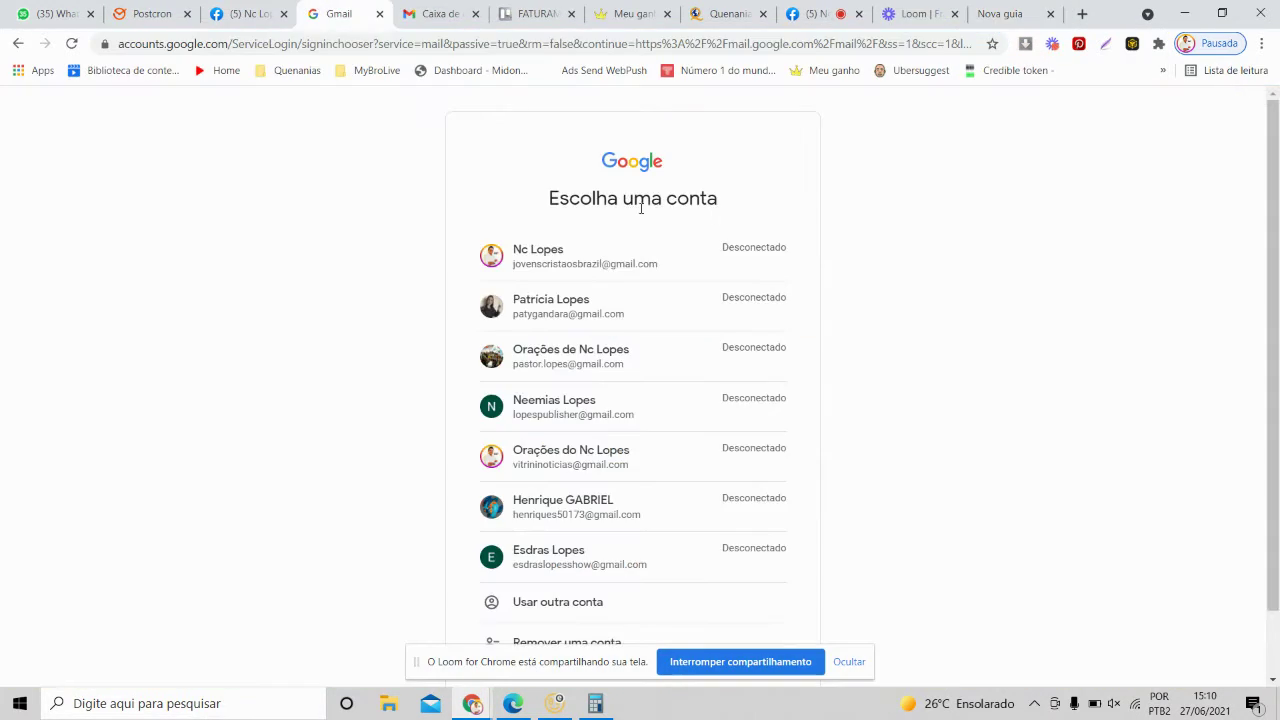
pyautogui.click(1018, 12)
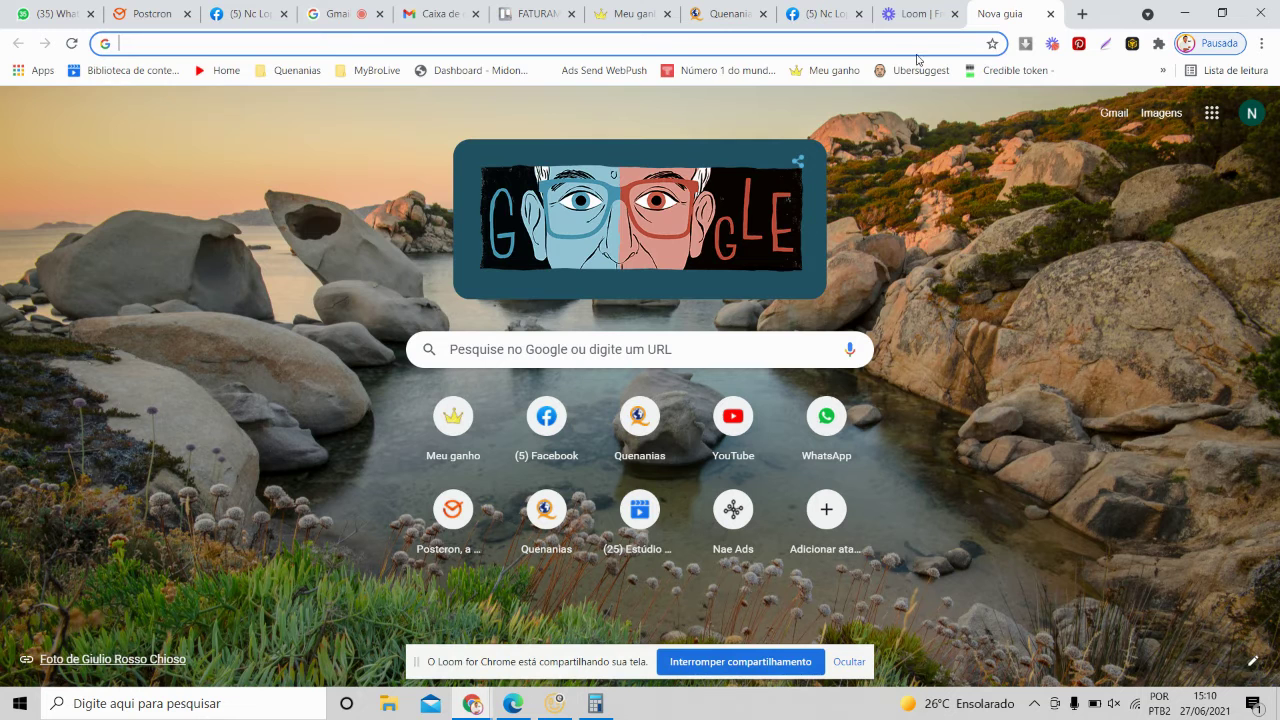
pyautogui.click(913, 47)
pyautogui.write('G')
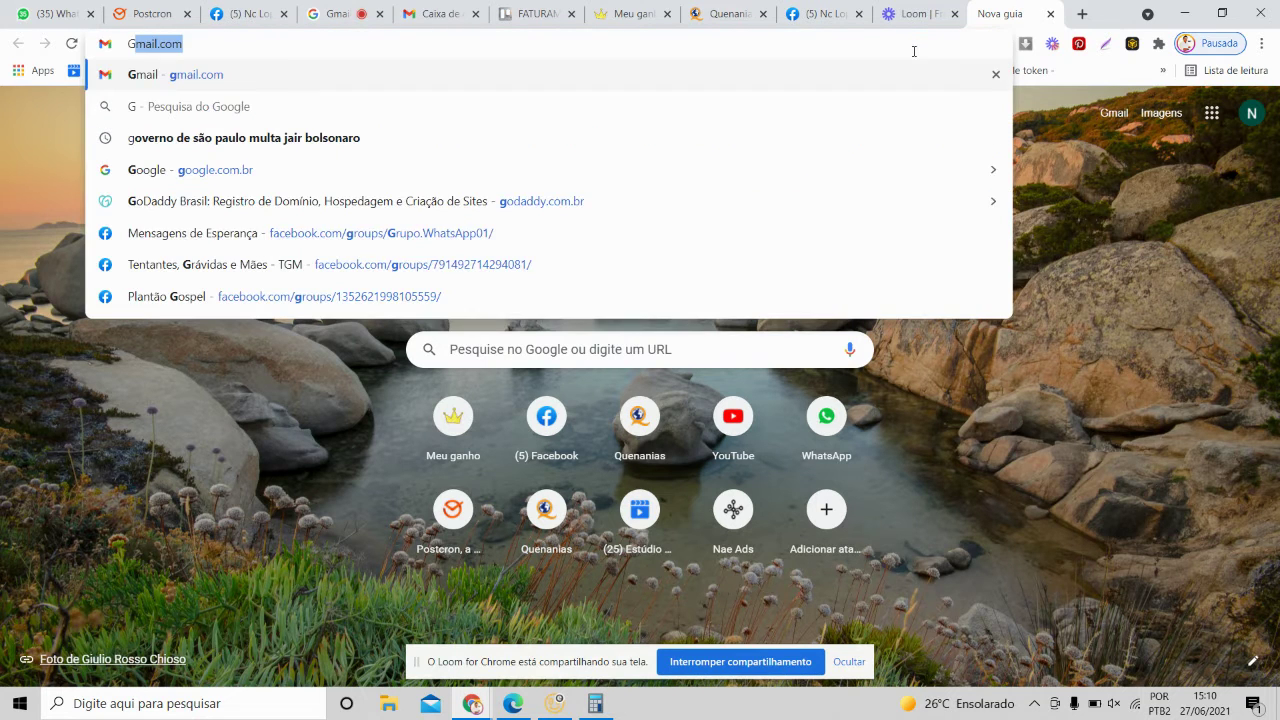
pyautogui.press('Return')
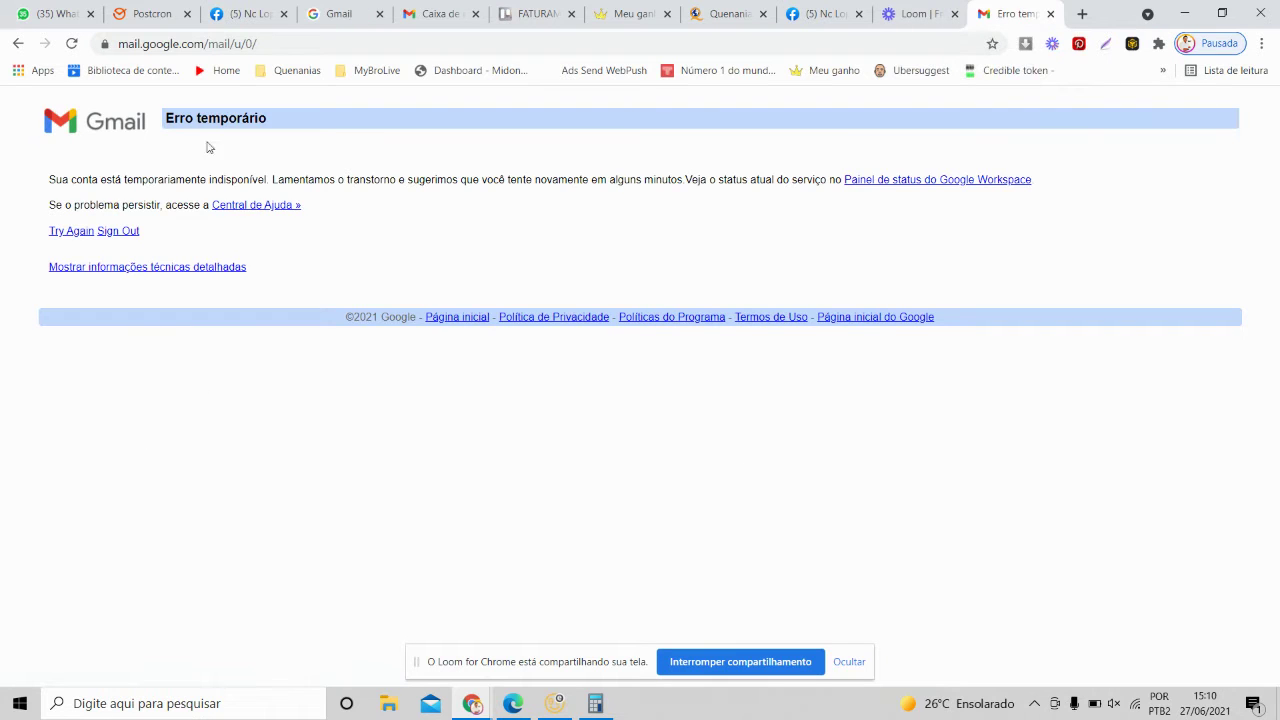
pyautogui.click(271, 37)
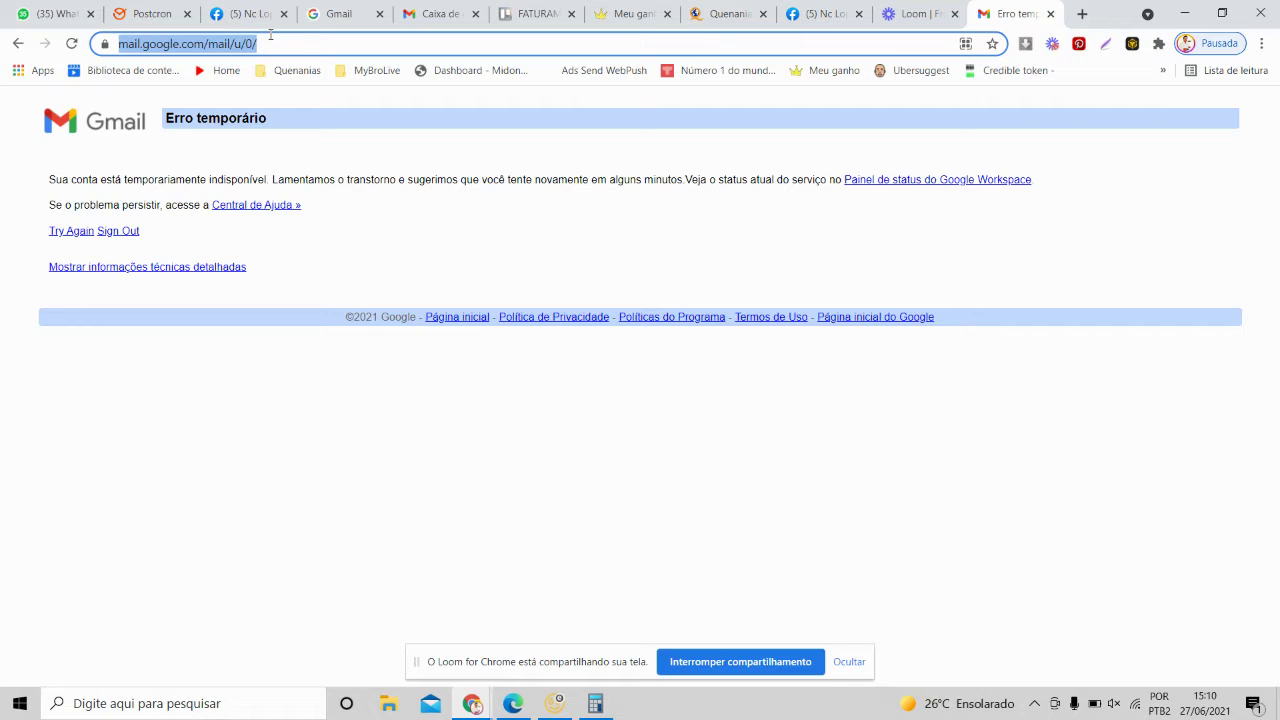
pyautogui.write('gm')
pyautogui.press('Return')
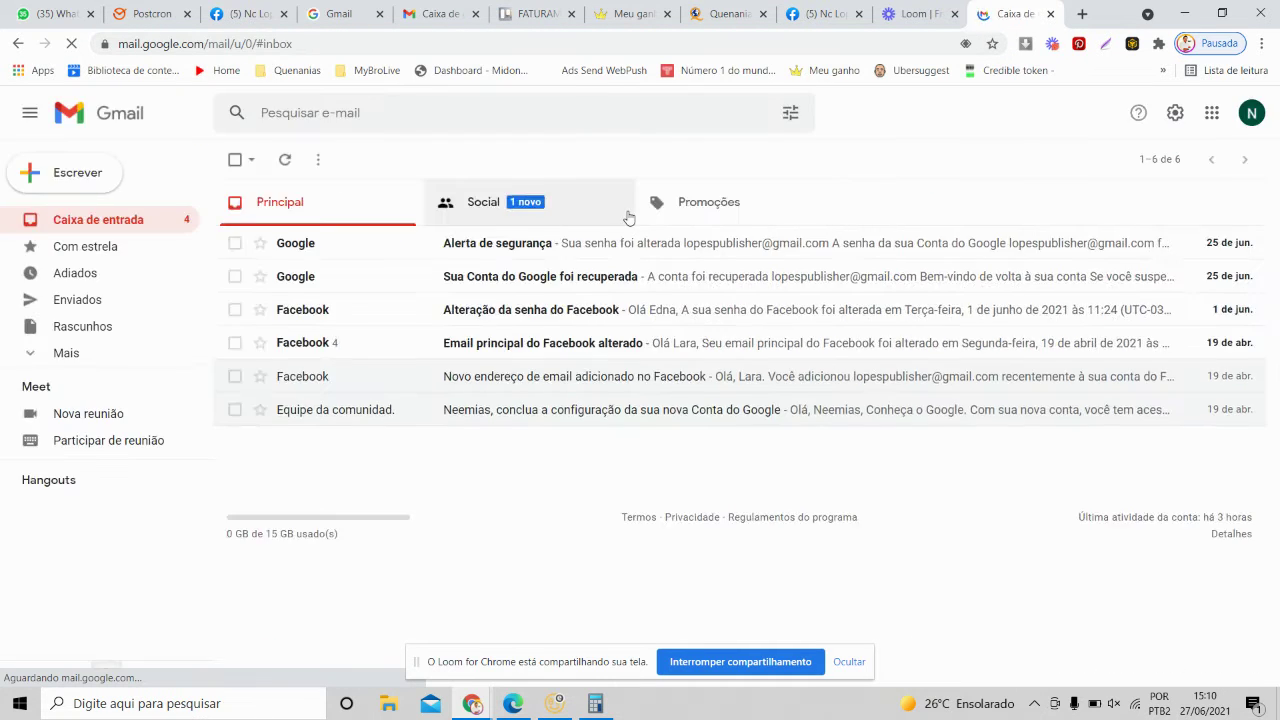
# Sign out of the Google account currently logged in to Gmail.
pyautogui.click(1251, 113)
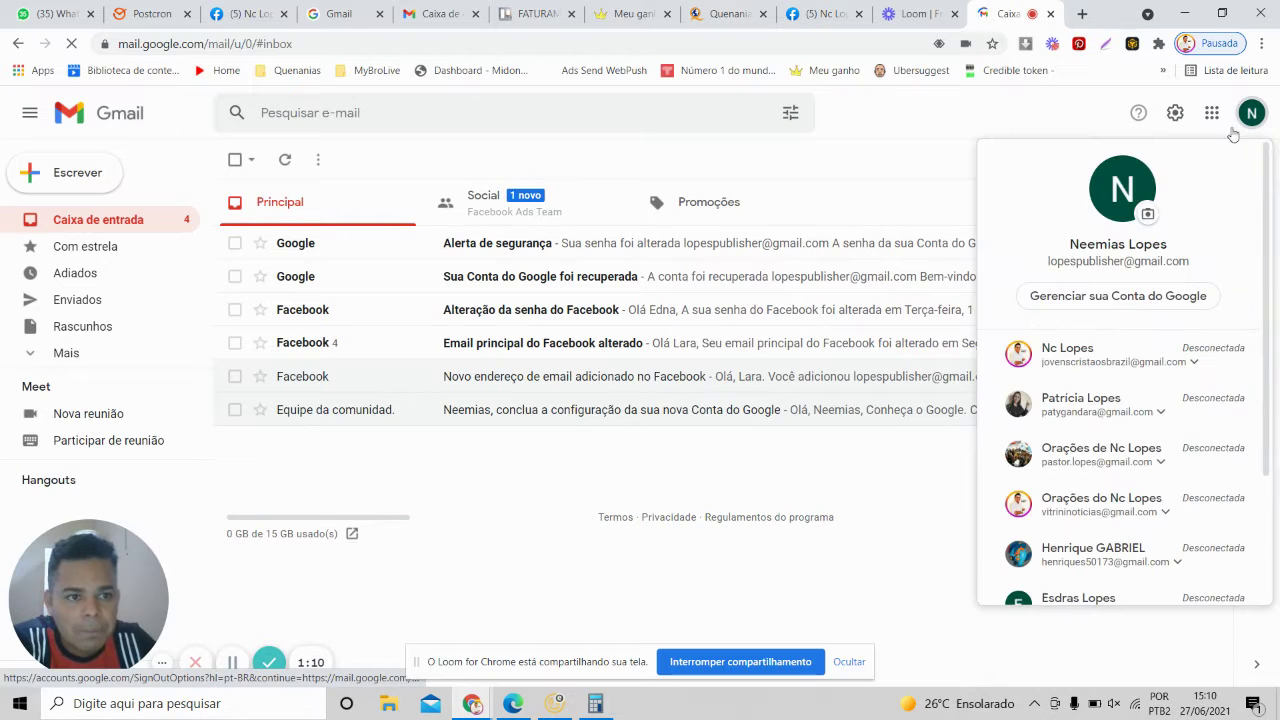
pyautogui.scroll(-3, 1077, 349)
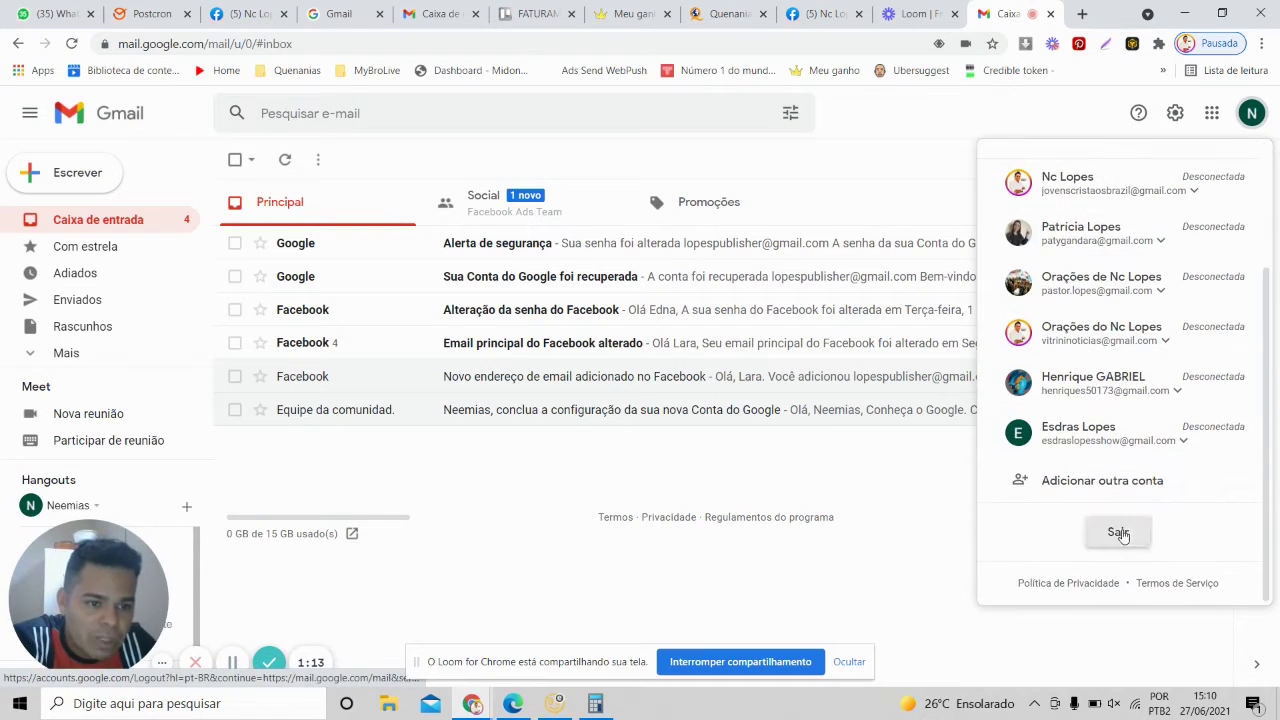
pyautogui.click(1121, 533)
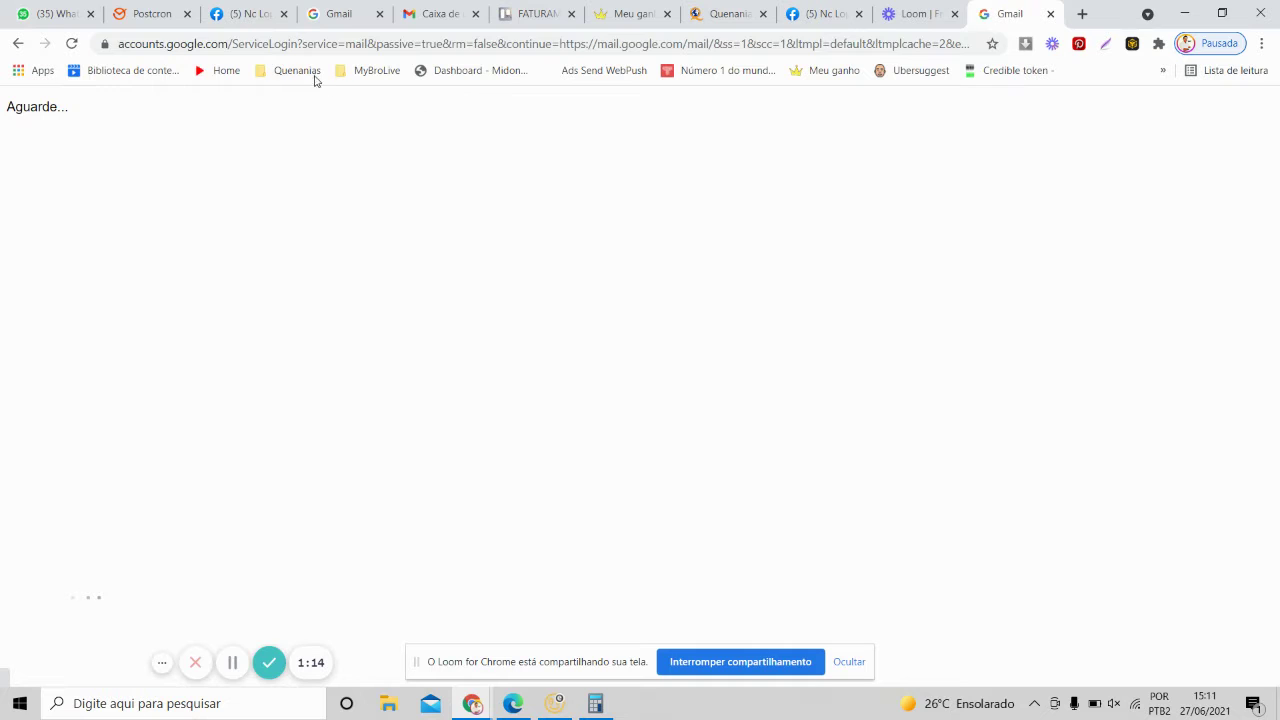
# Load gmail.com again to reach the Google account chooser.
pyautogui.click(307, 47)
pyautogui.write('f')
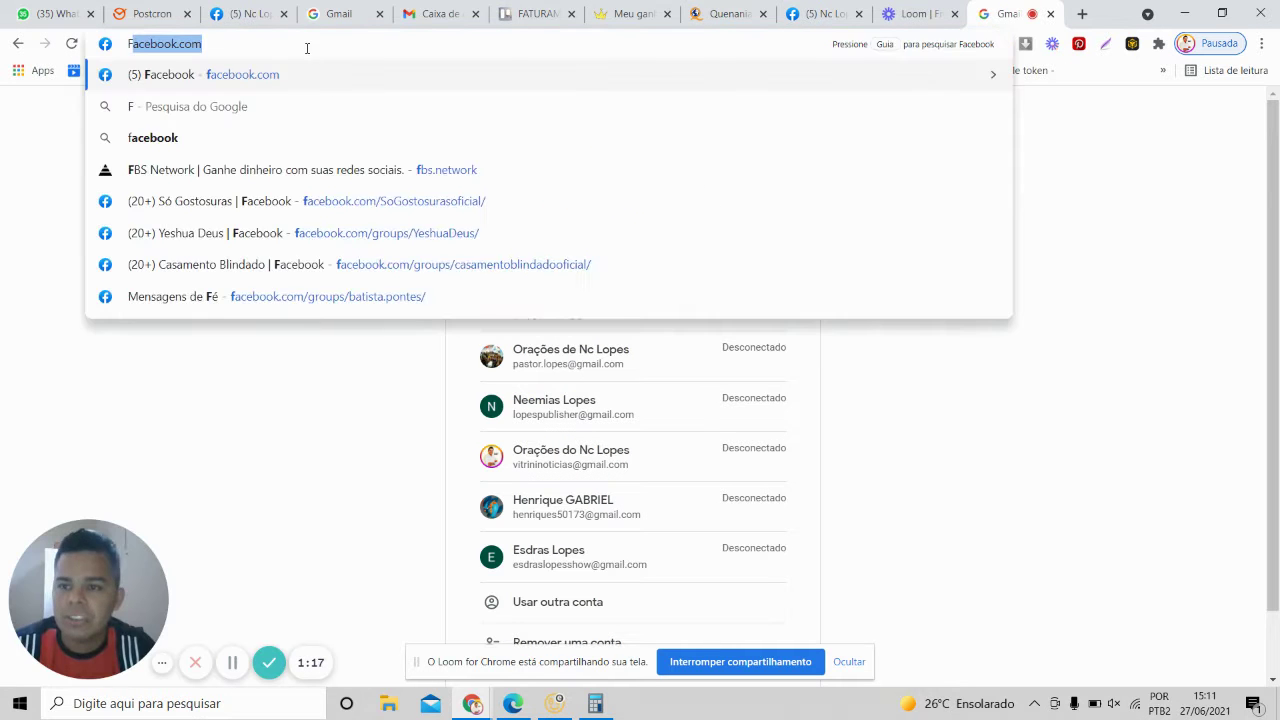
pyautogui.press('BackSpace')
pyautogui.press('BackSpace')
pyautogui.write('g')
pyautogui.press('Return')
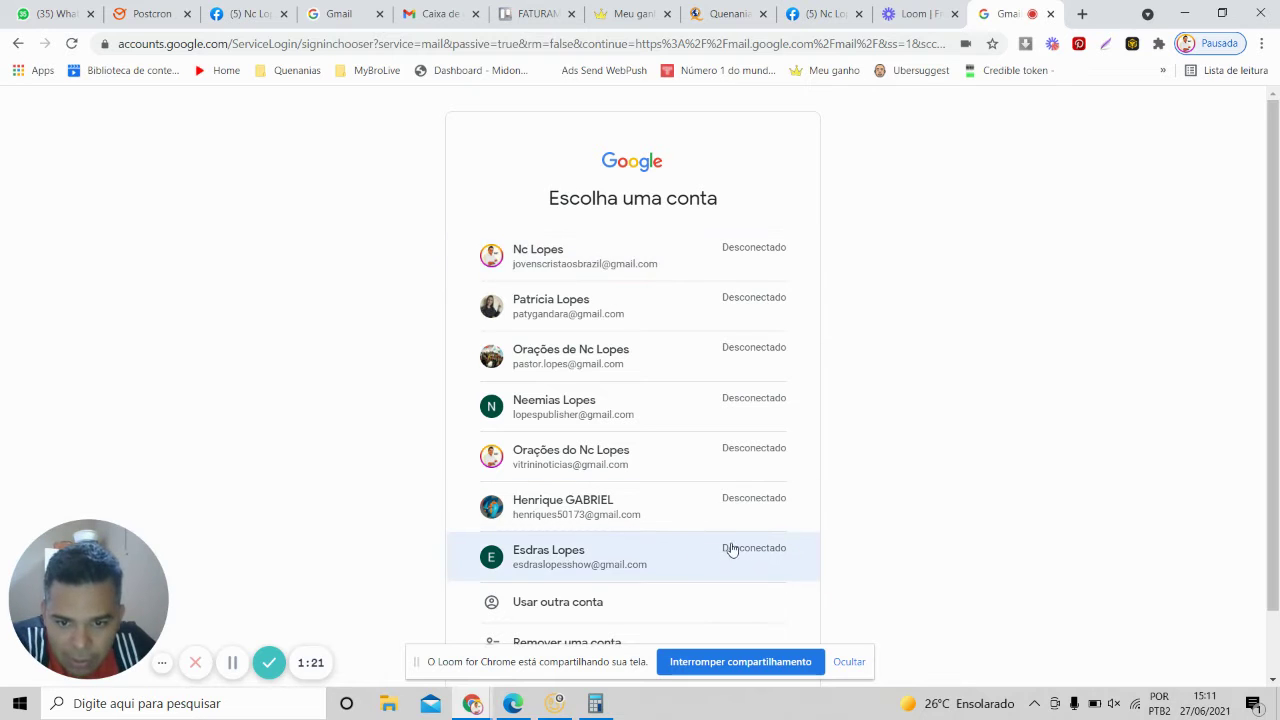
# Choose the last account listed, replace the autofilled password with another account password and submit it.
pyautogui.click(762, 556)
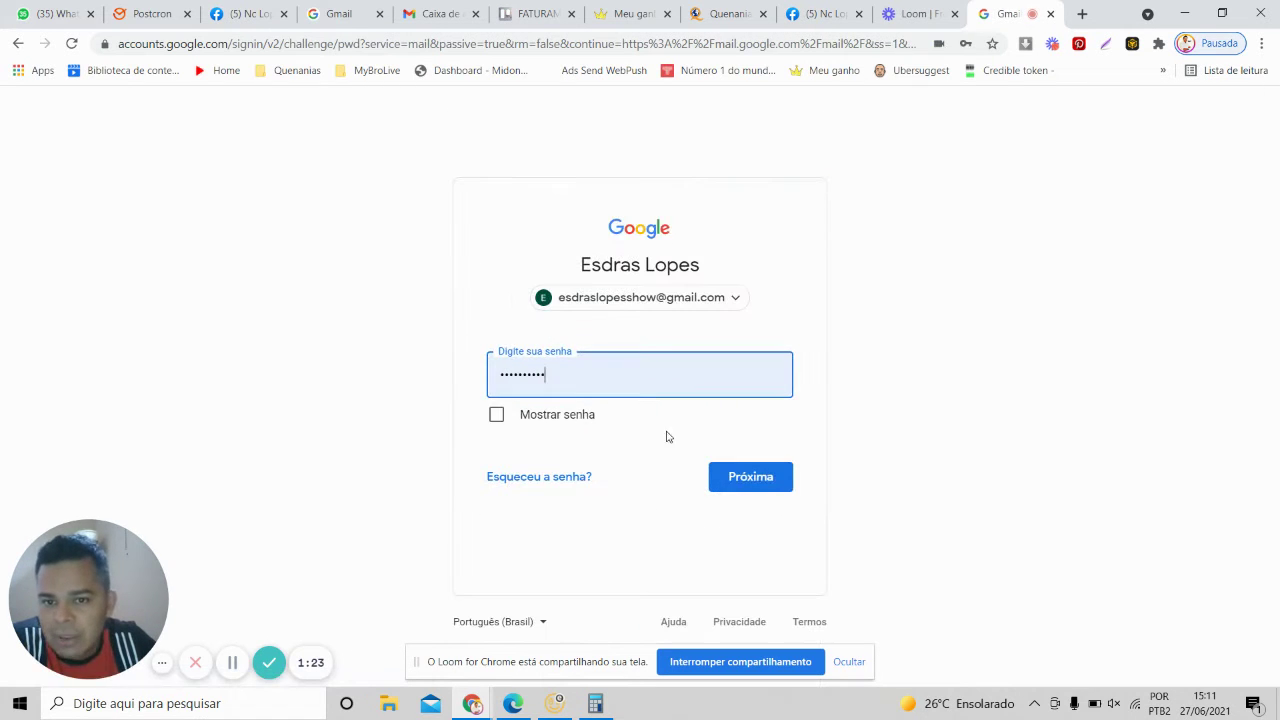
pyautogui.press('BackSpace')
pyautogui.press('BackSpace')
pyautogui.press('BackSpace')
pyautogui.press('BackSpace')
pyautogui.press('BackSpace')
pyautogui.press('BackSpace')
pyautogui.press('BackSpace')
pyautogui.press('BackSpace')
pyautogui.press('BackSpace')
pyautogui.press('BackSpace')
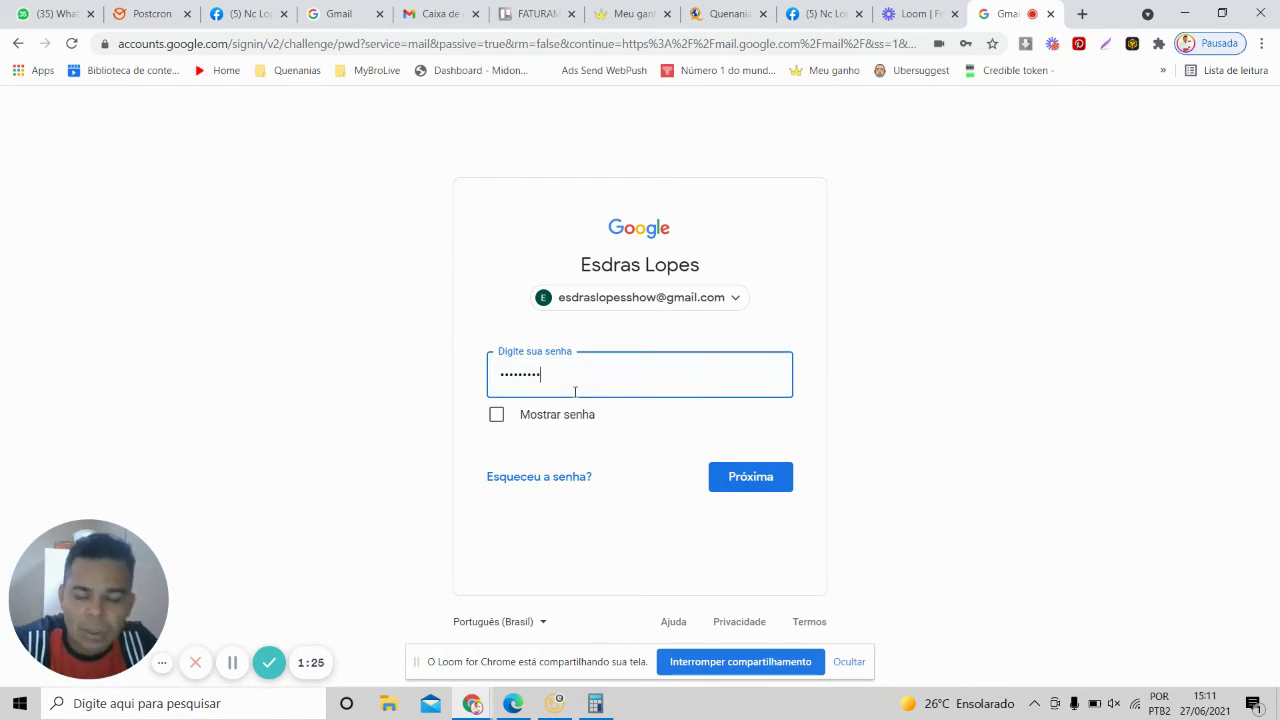
pyautogui.write('****')
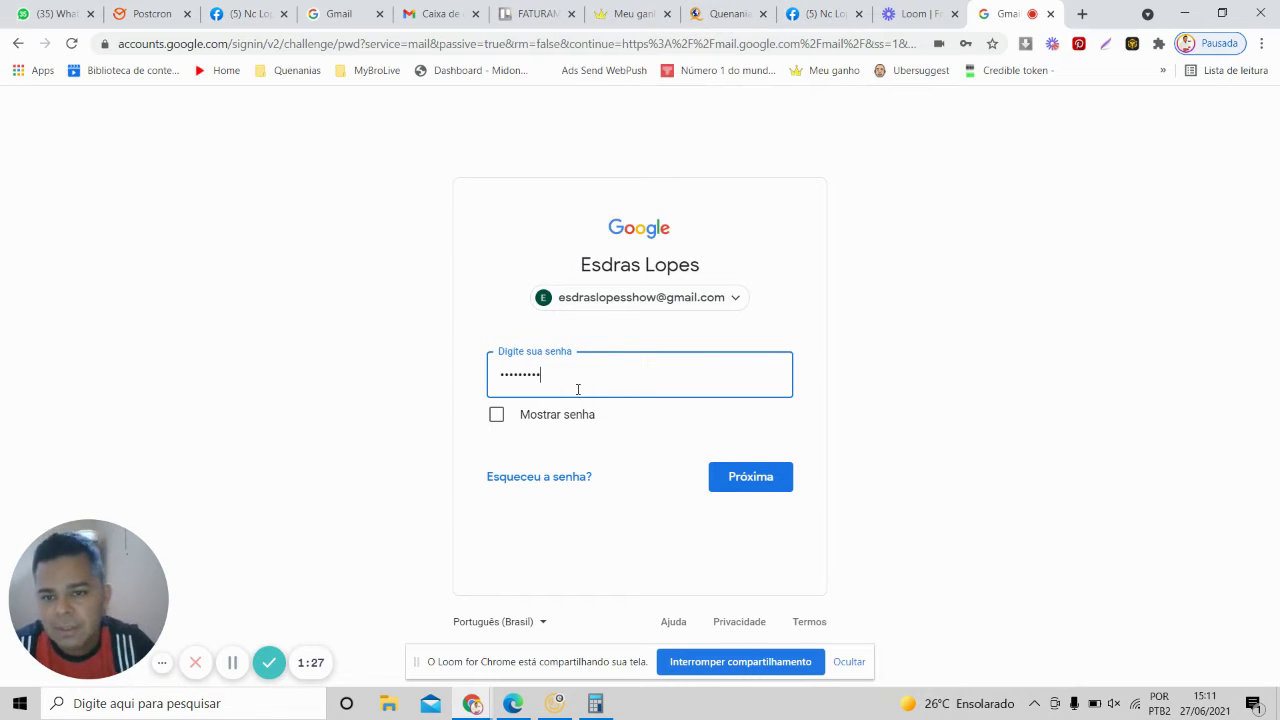
pyautogui.click(740, 482)
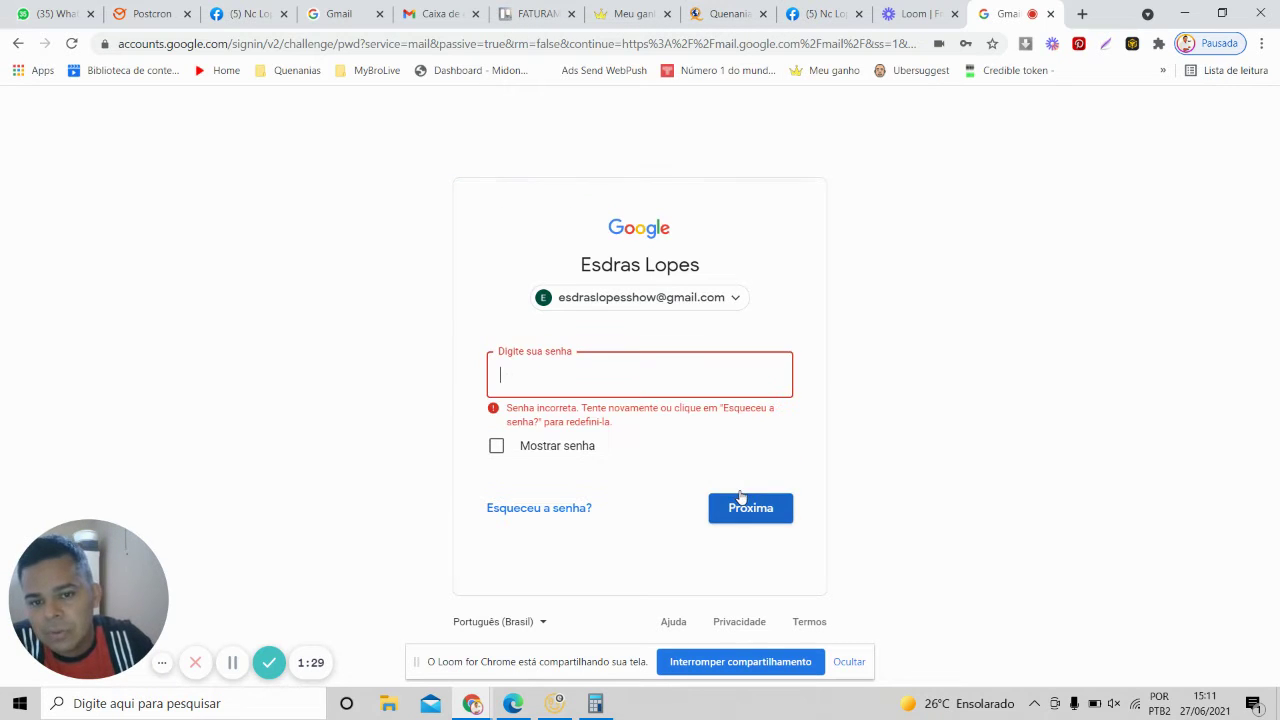
# Try to sign in to the same account again with a different account password.
pyautogui.click(623, 382)
pyautogui.write('***')
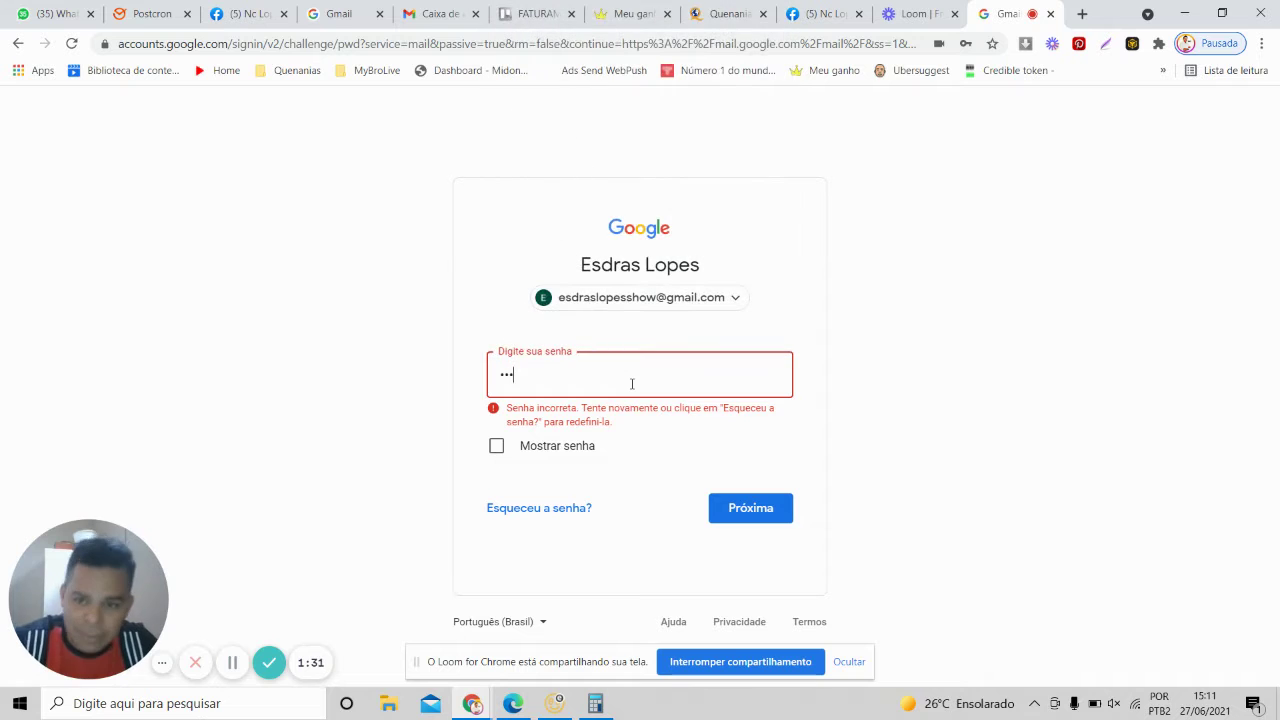
pyautogui.click(748, 508)
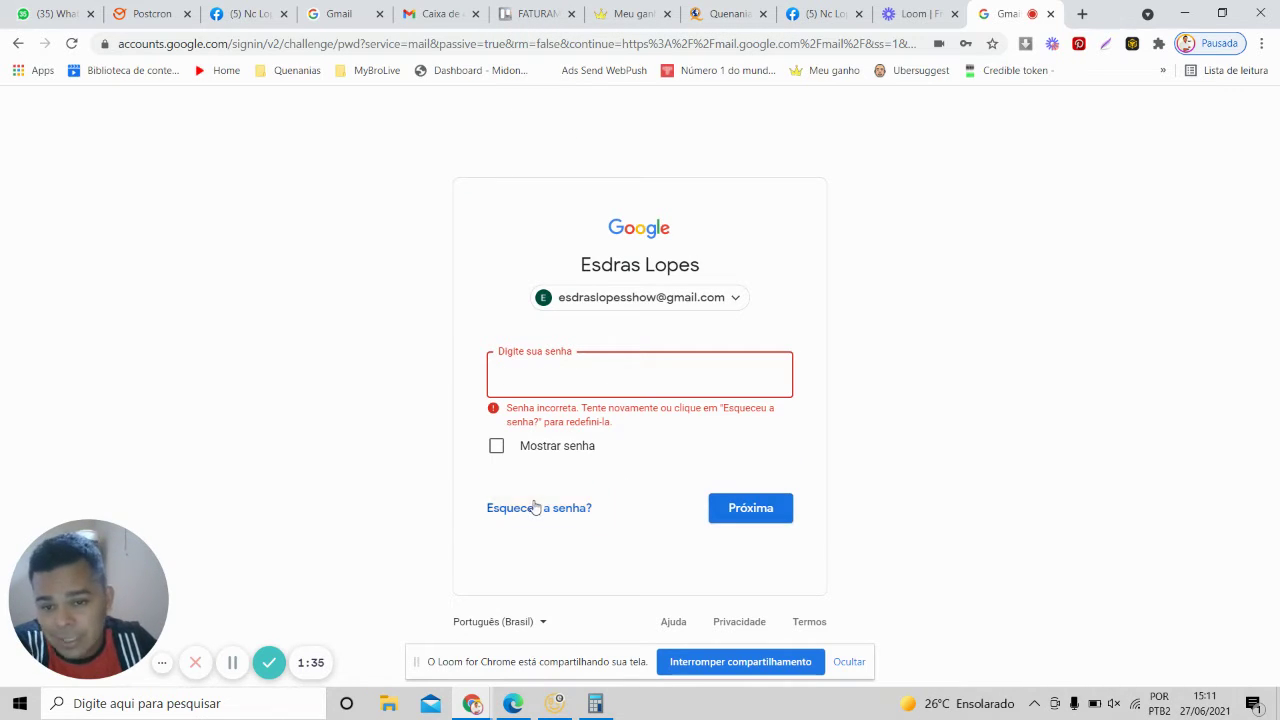
# Try to recover access to the account through the forgotten-password option.
pyautogui.click(536, 509)
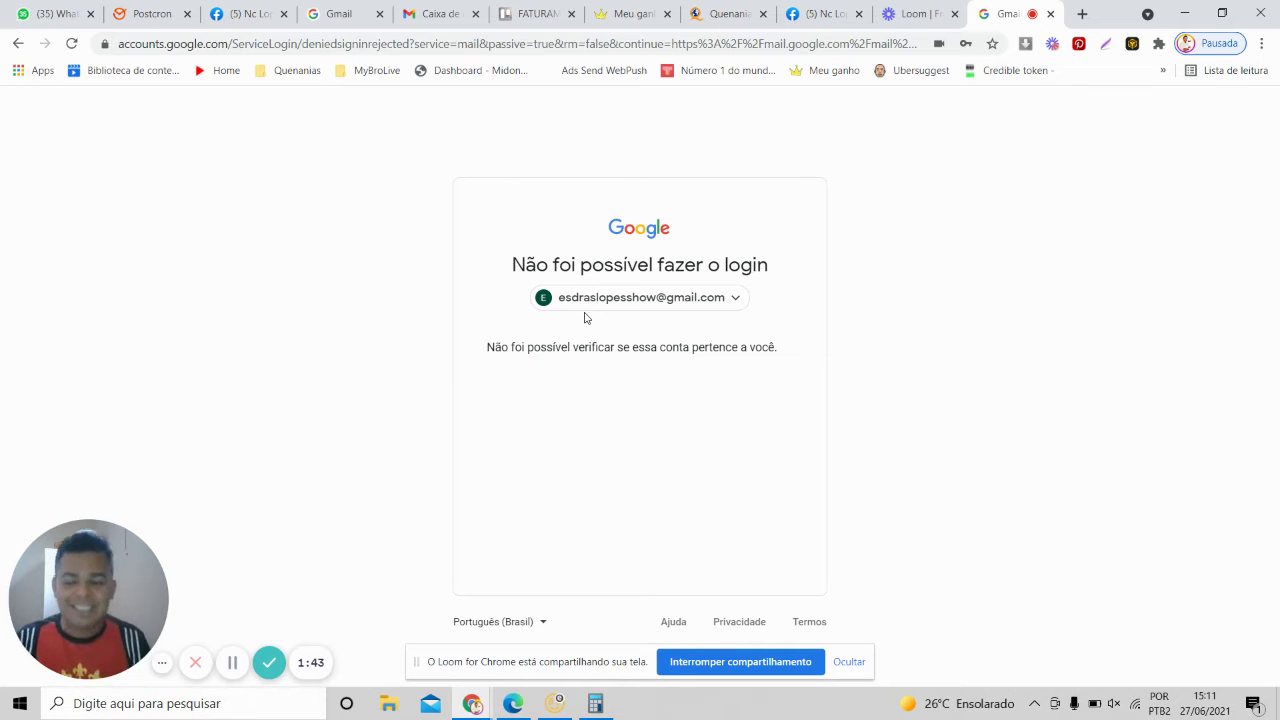
pyautogui.click(532, 44)
pyautogui.click(1000, 183)
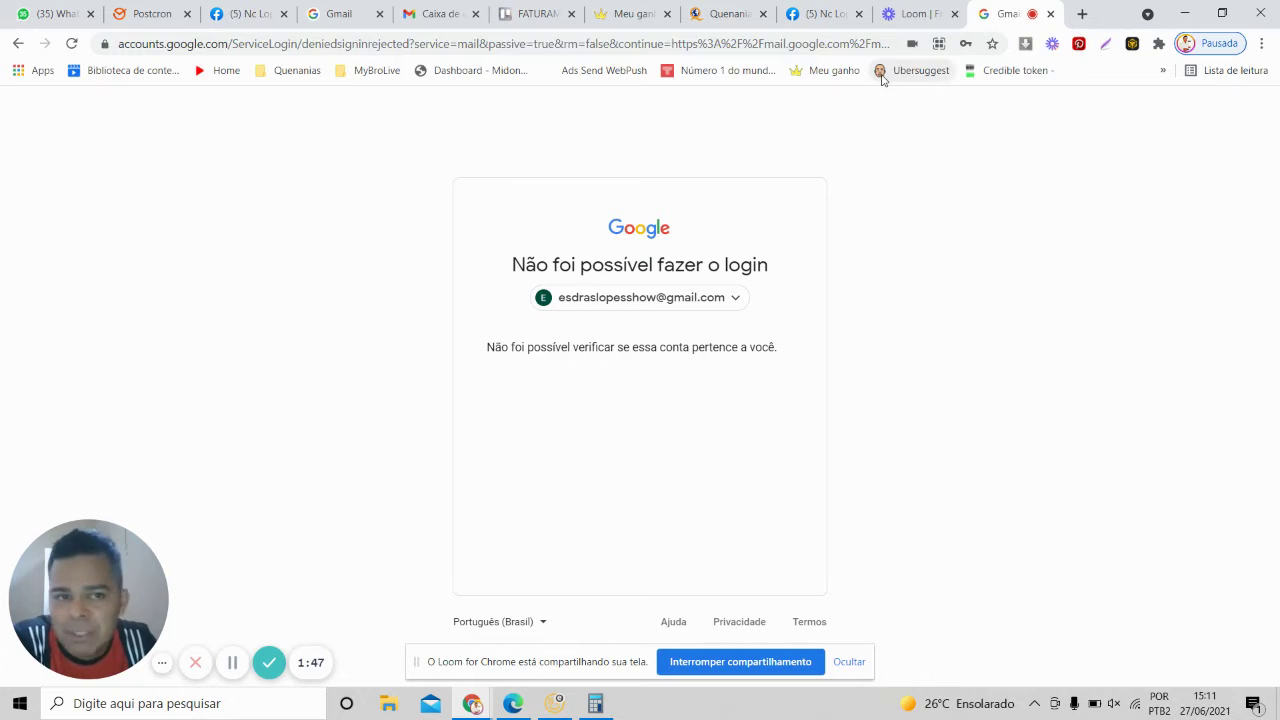
# Open the Senhas page in the browser's settings.
pyautogui.click(1266, 44)
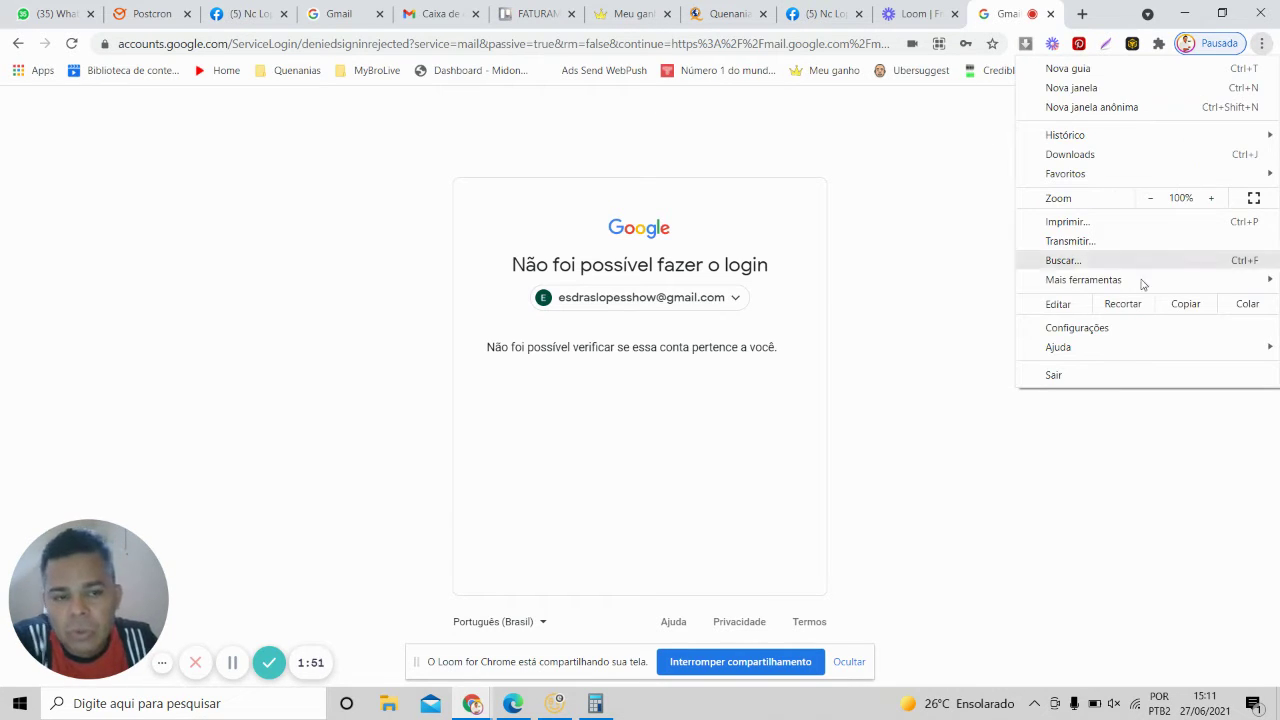
pyautogui.click(1103, 328)
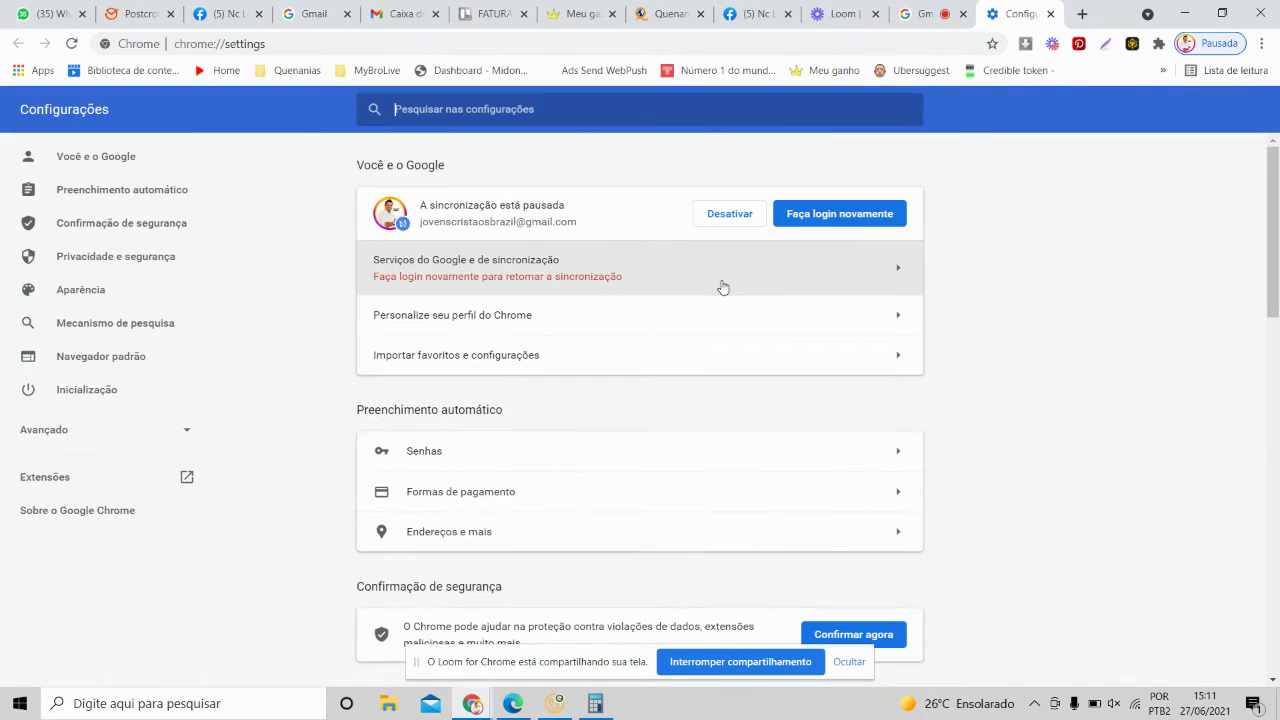
pyautogui.scroll(-2, 864, 258)
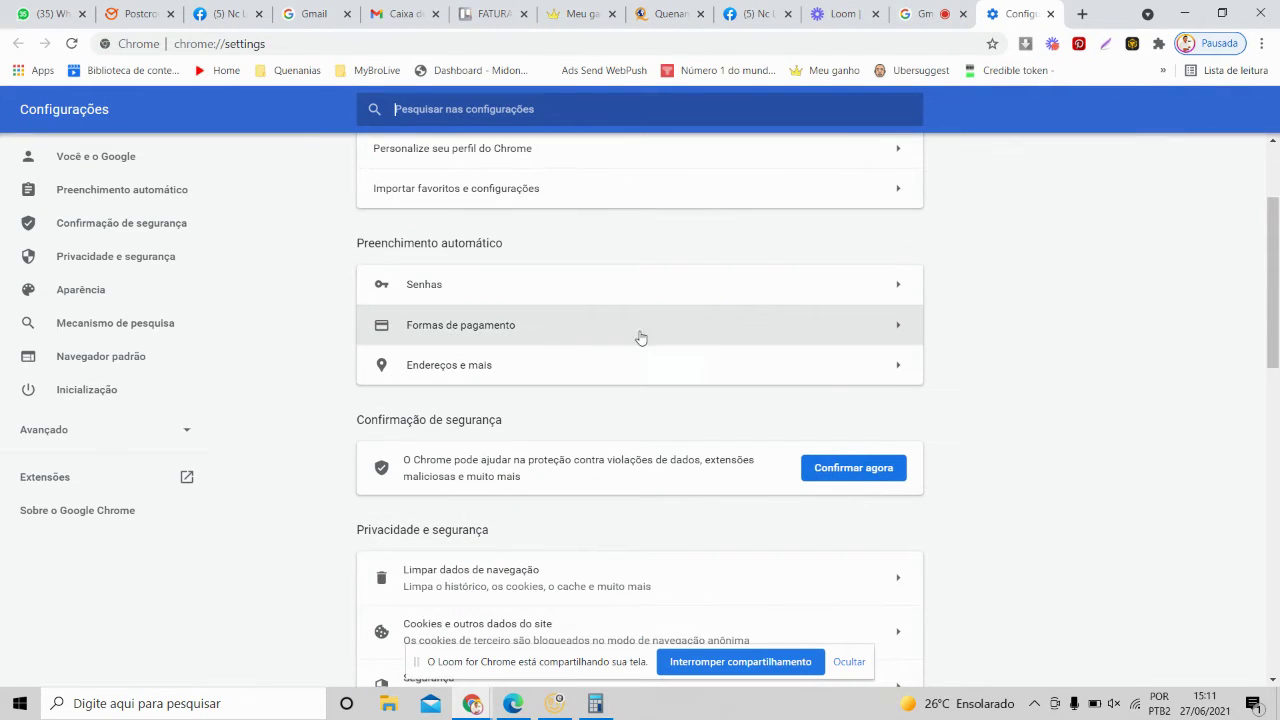
pyautogui.click(484, 292)
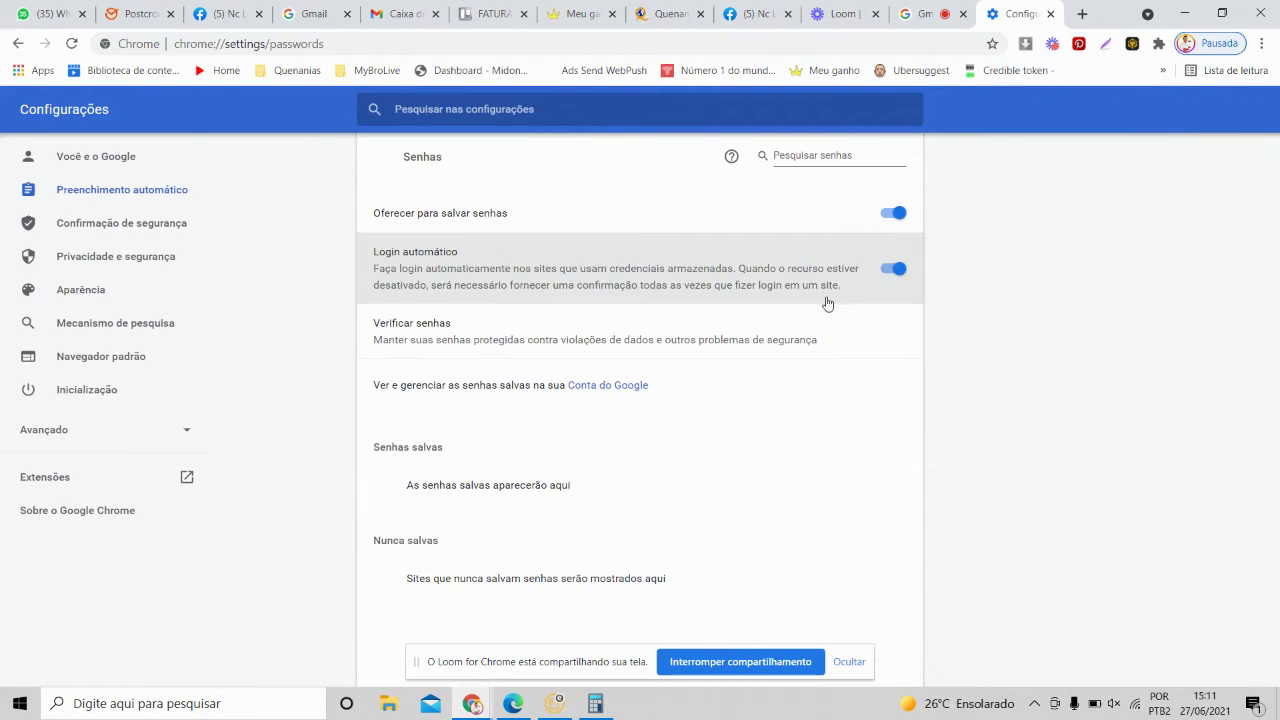
# Look through the saved passwords down to the accounts.google.com entries for the Gmail account's login.
pyautogui.scroll(-3, 980, 297)
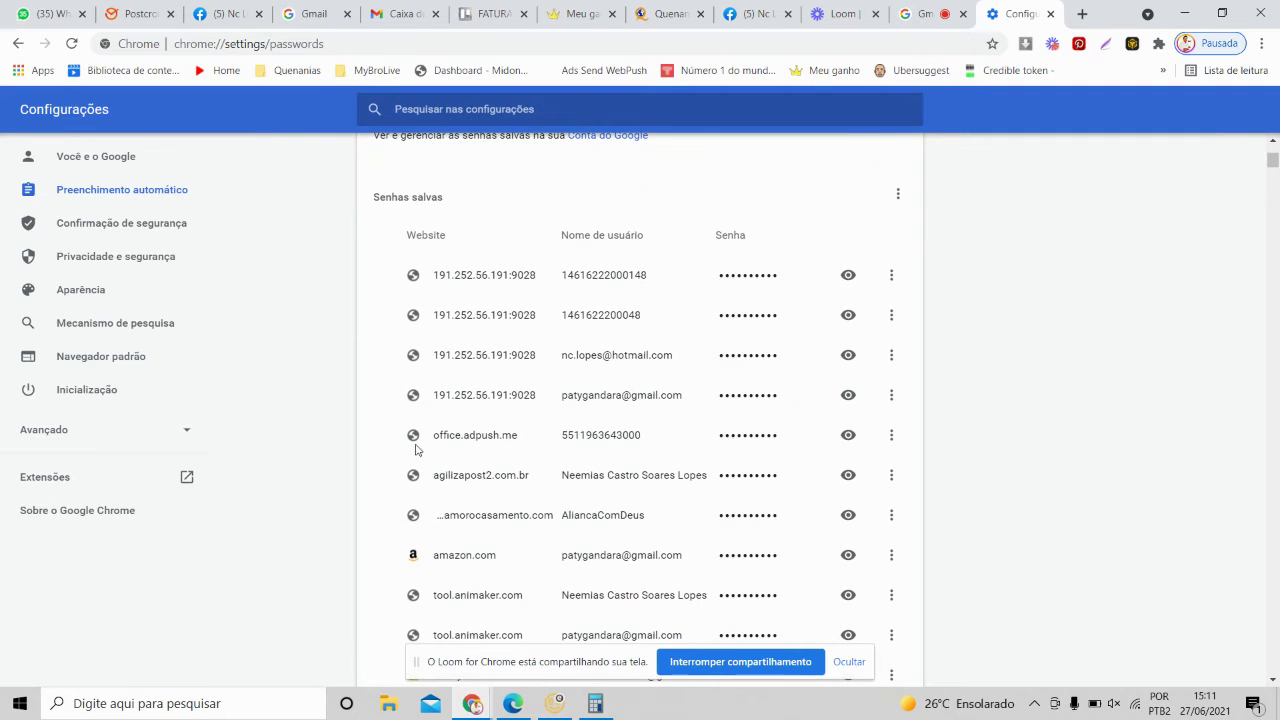
pyautogui.scroll(-2, 480, 443)
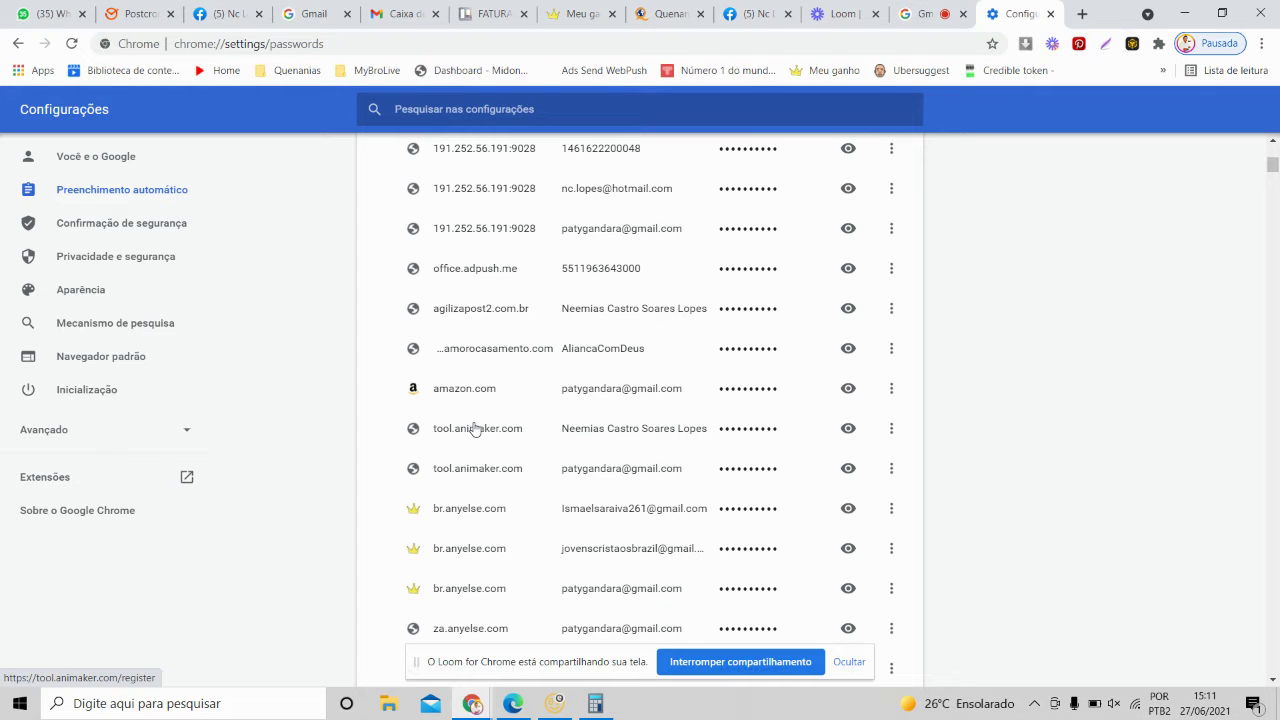
pyautogui.scroll(-4, 550, 425)
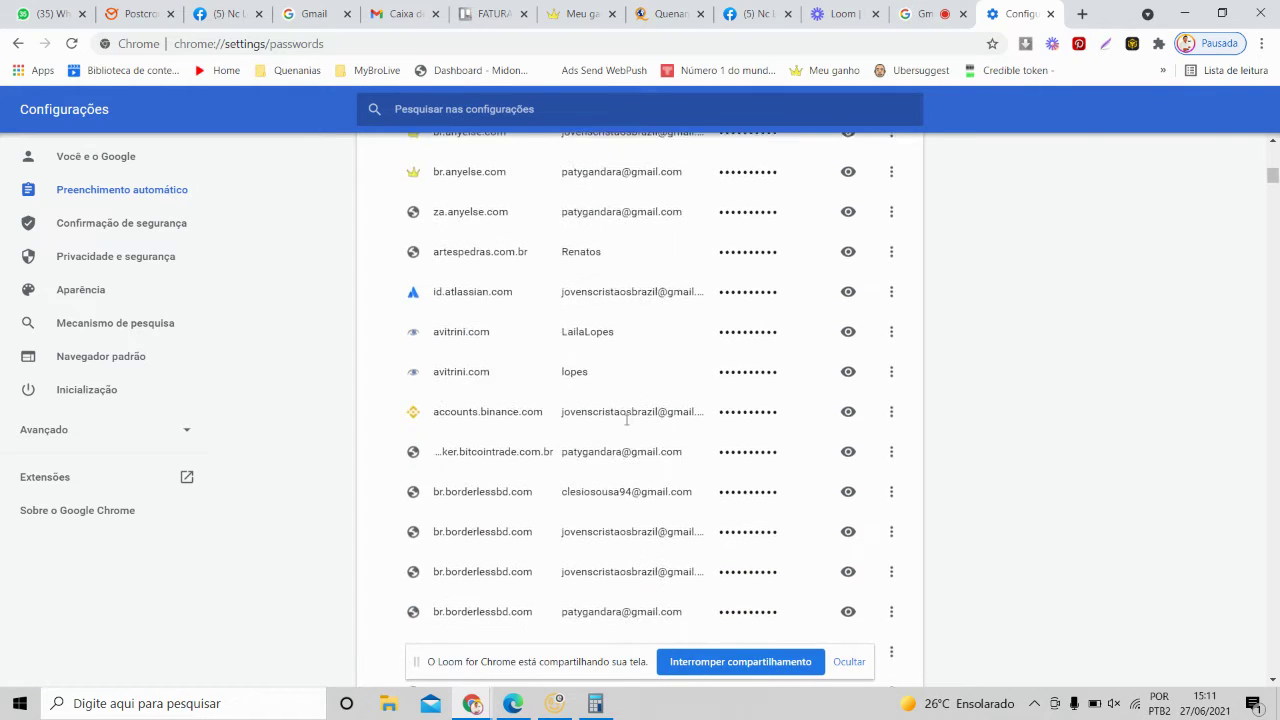
pyautogui.scroll(15, 627, 420)
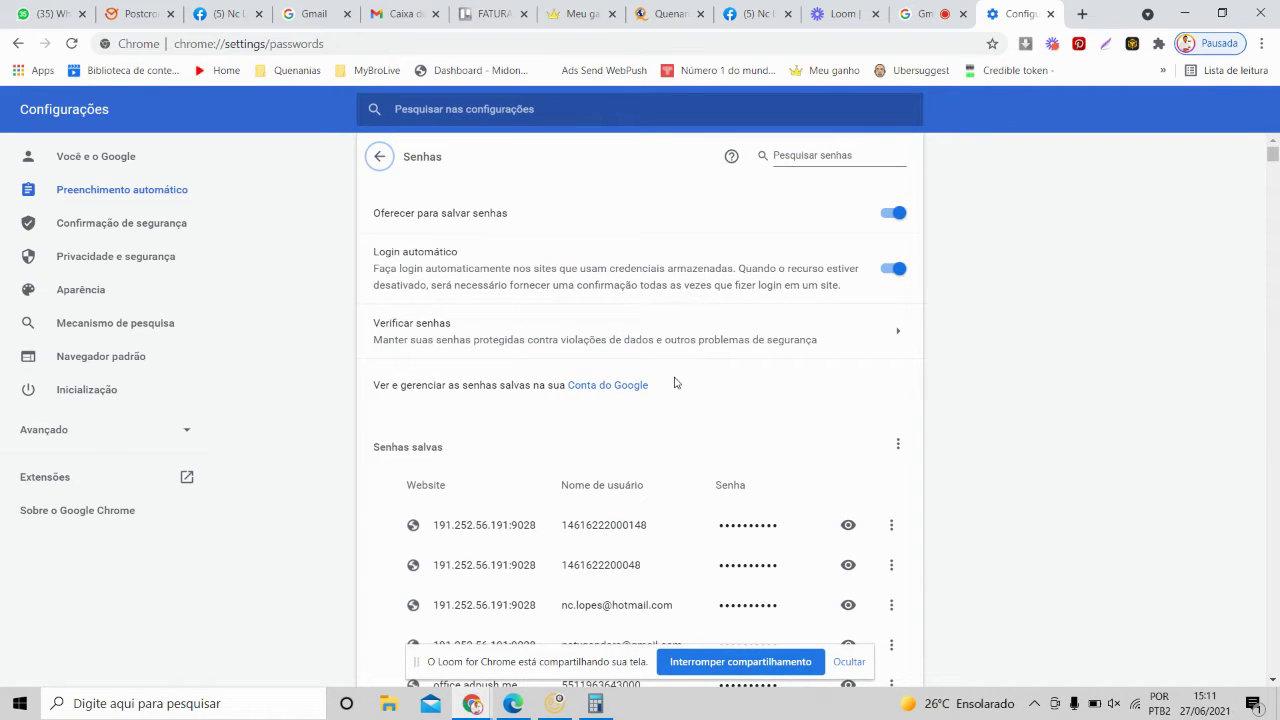
pyautogui.scroll(-1, 698, 365)
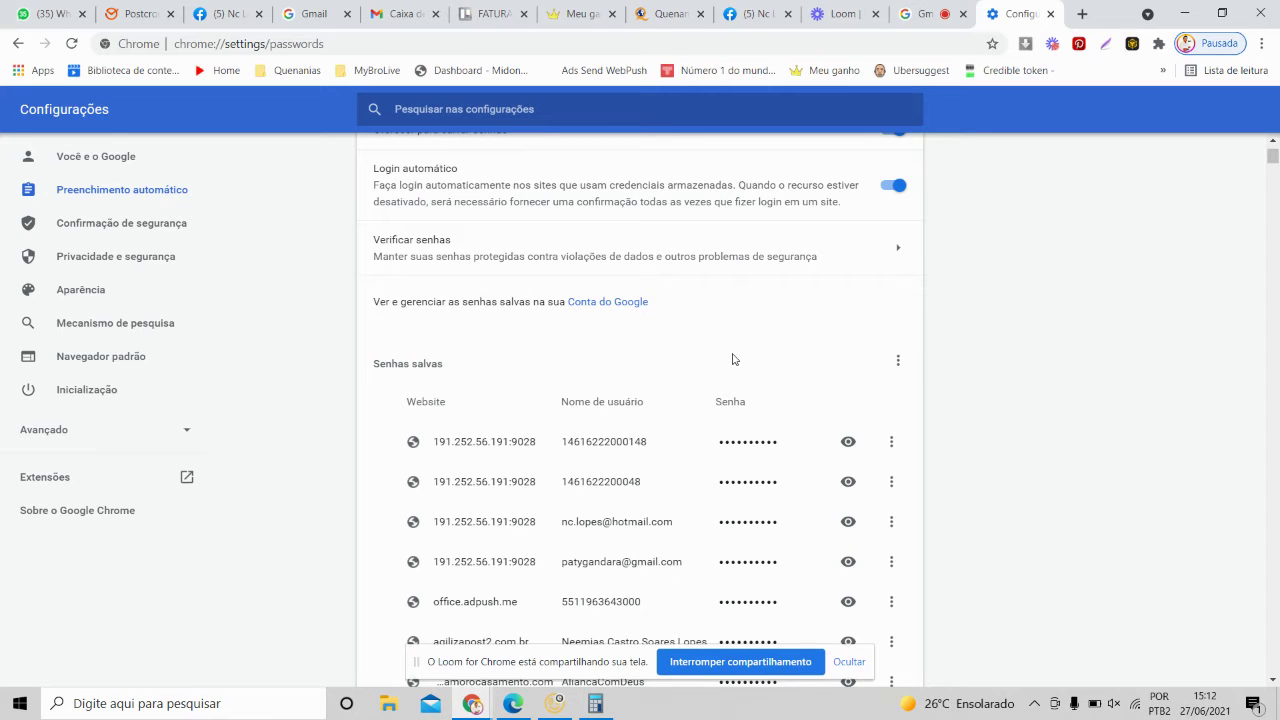
pyautogui.scroll(-2, 733, 359)
pyautogui.scroll(-12, 545, 287)
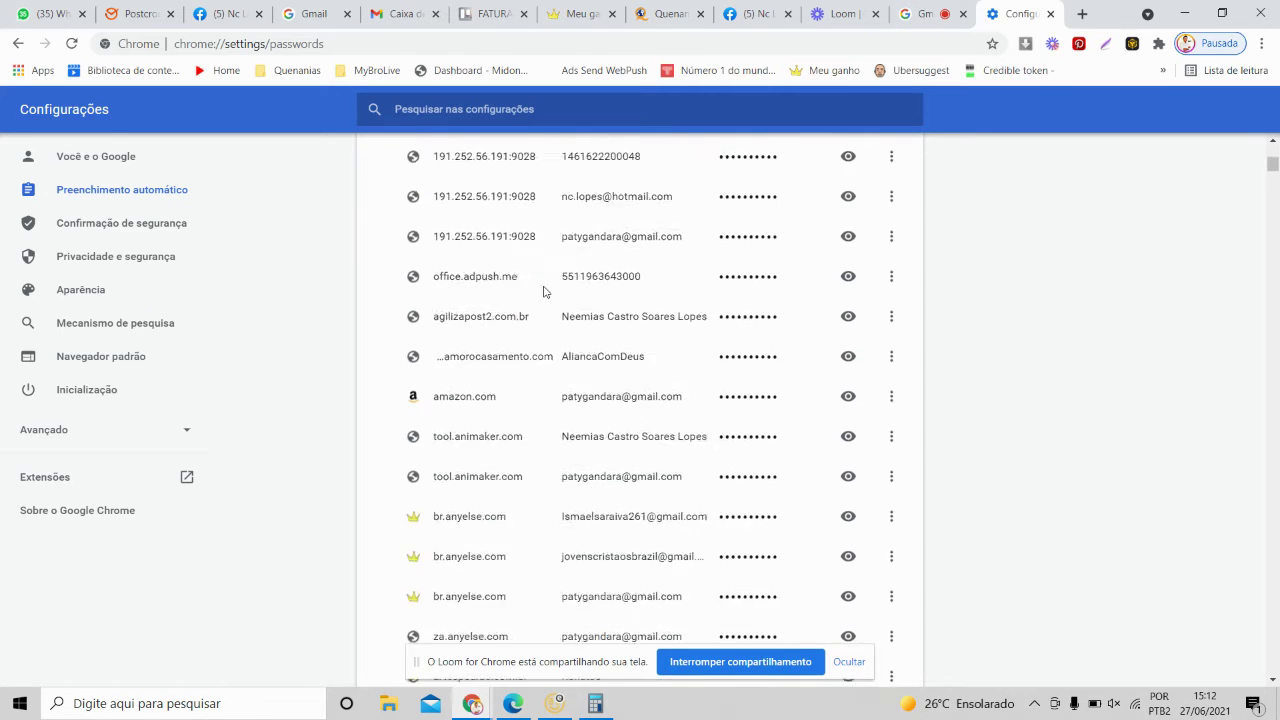
pyautogui.scroll(-16, 570, 317)
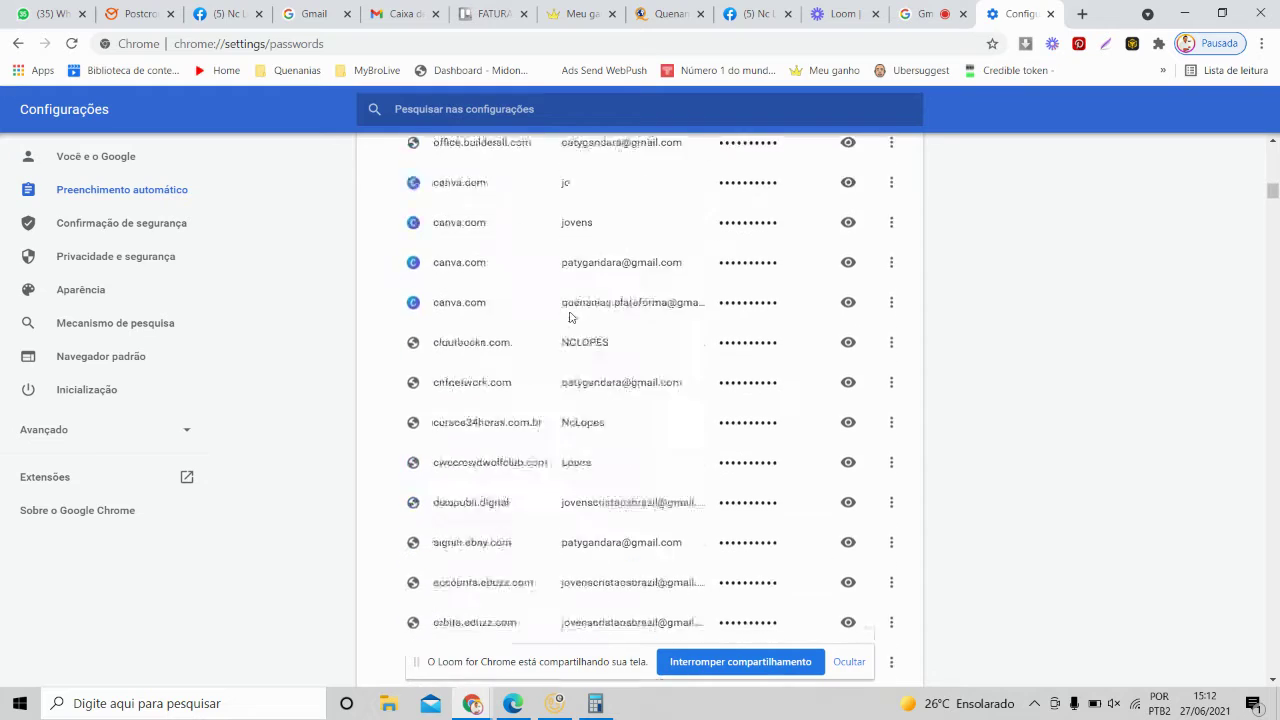
pyautogui.scroll(-14, 573, 317)
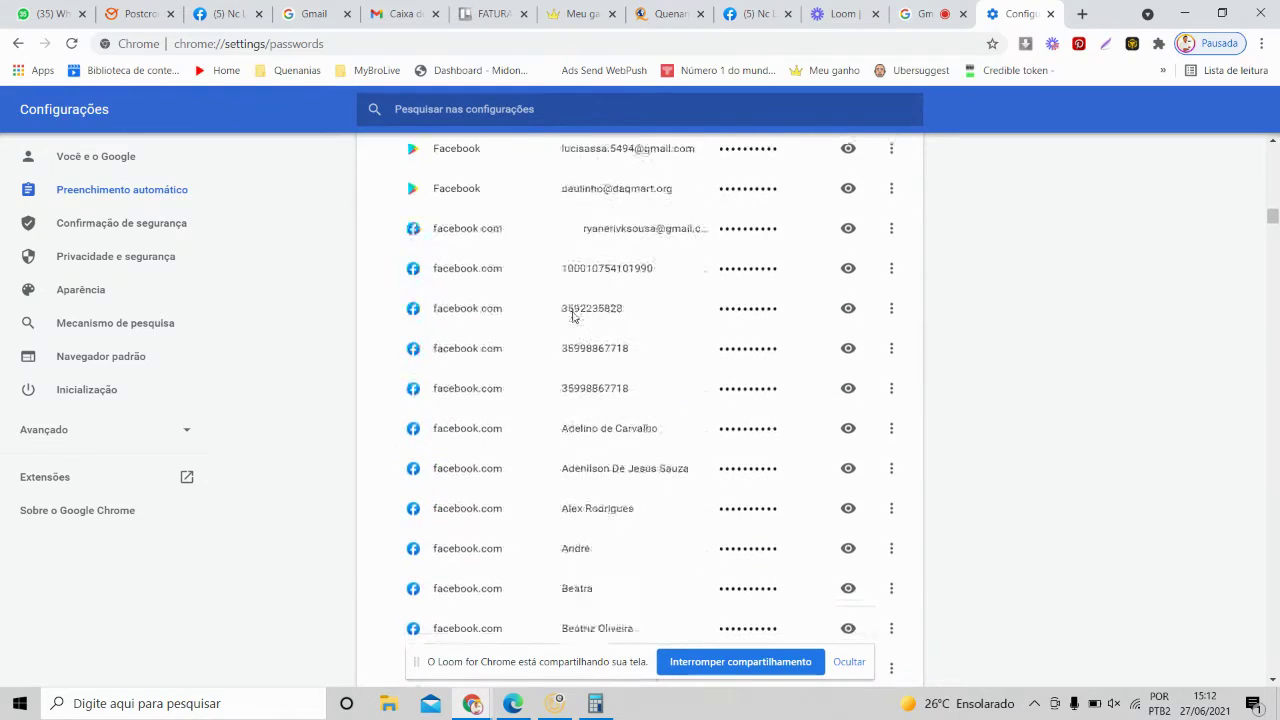
pyautogui.scroll(-14, 480, 353)
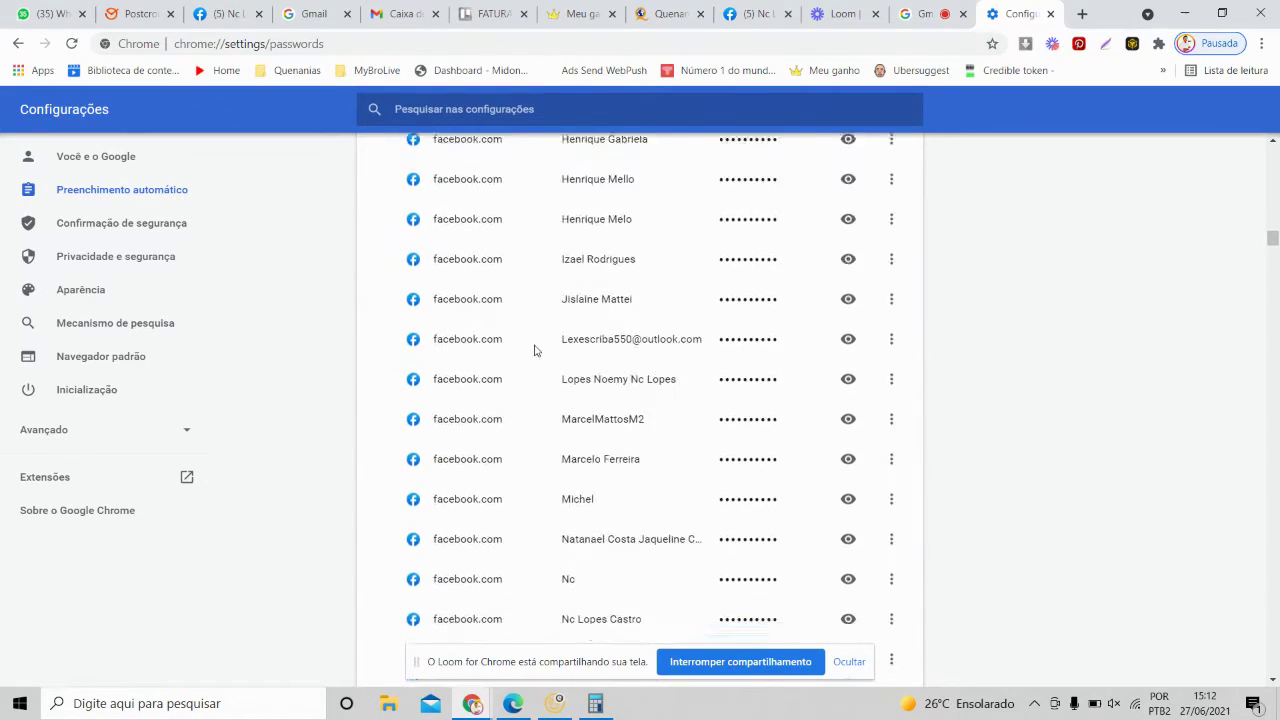
pyautogui.scroll(-12, 594, 364)
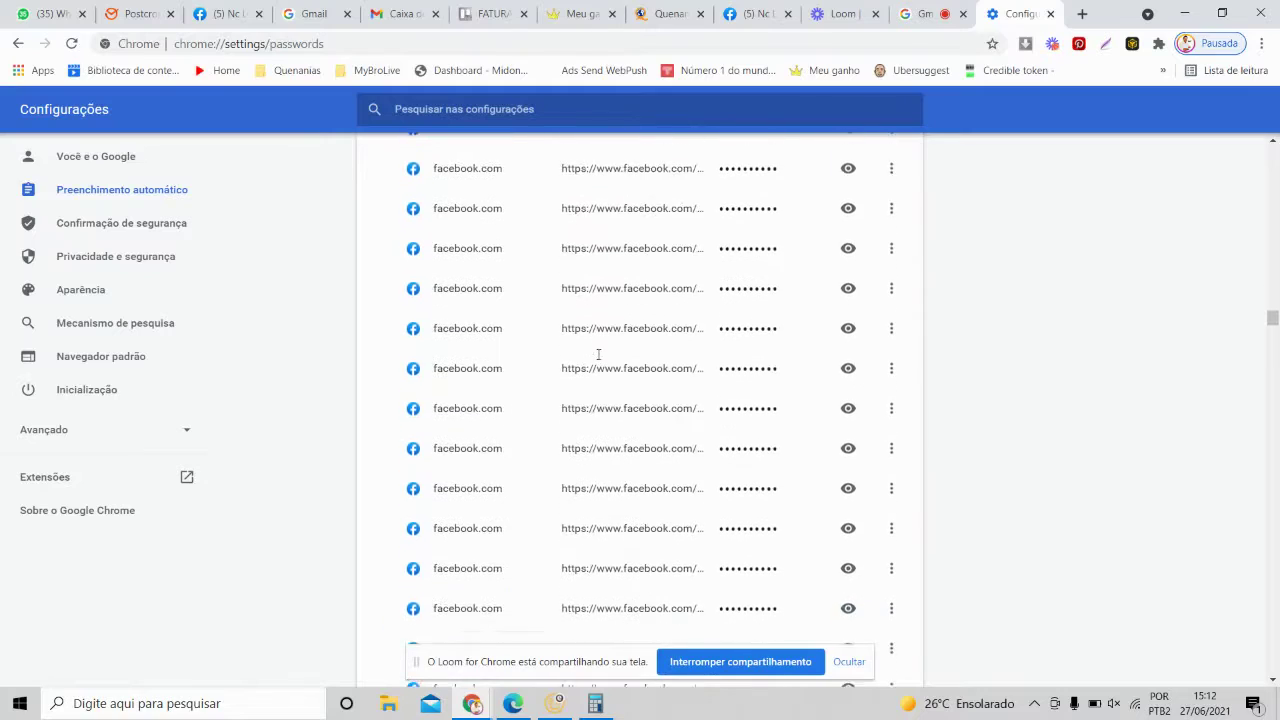
pyautogui.scroll(-14, 624, 380)
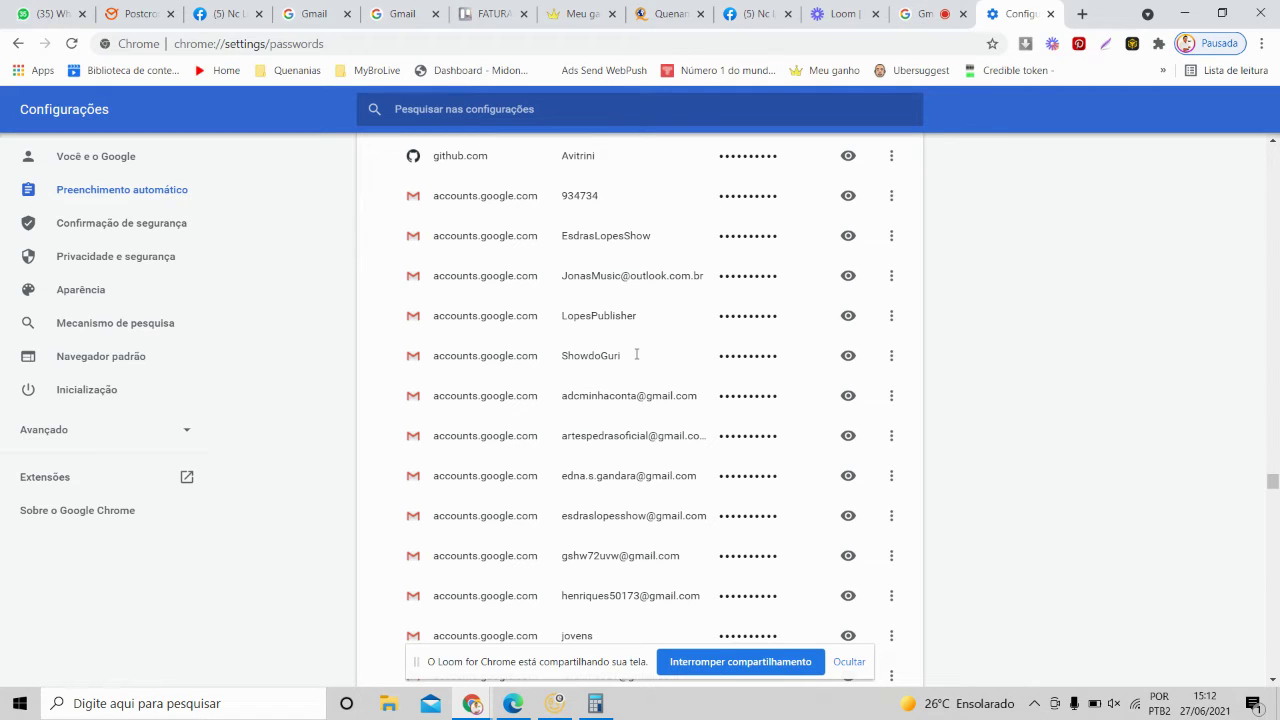
# Examine the usernames of the accounts.google.com entries to locate the saved login of the forgotten Gmail account.
pyautogui.scroll(-1, 596, 296)
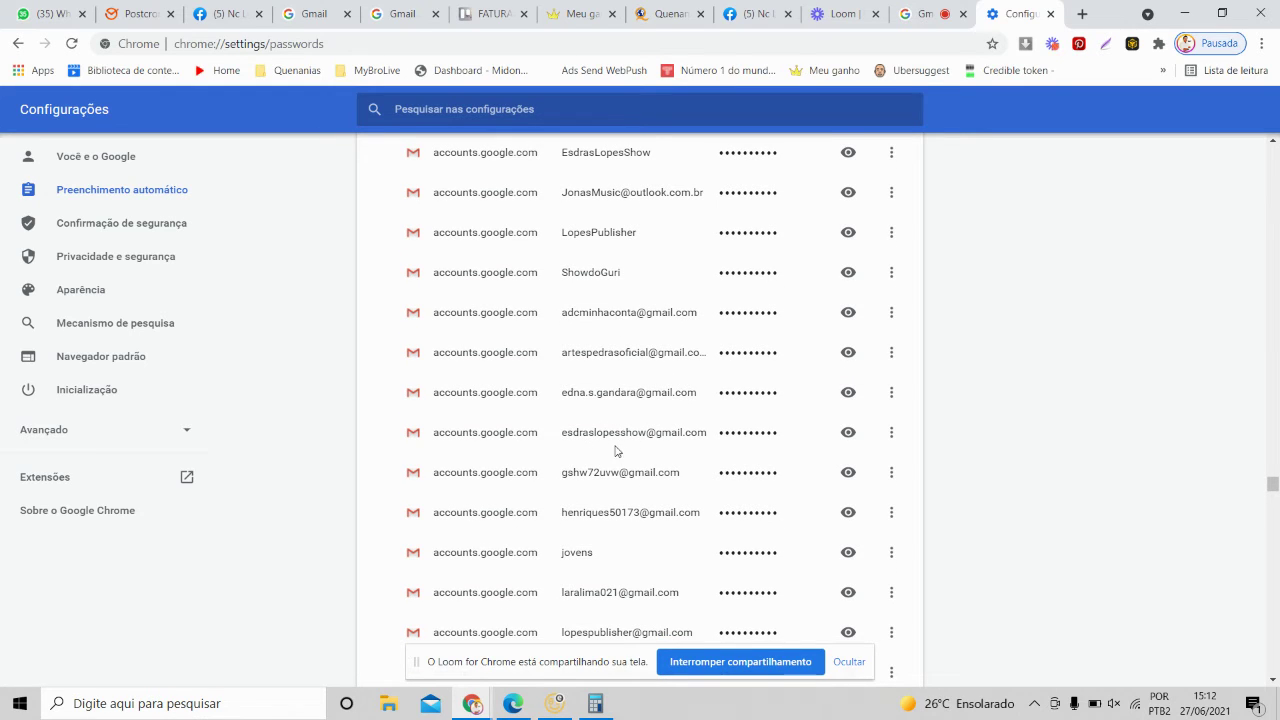
pyautogui.moveTo(589, 432); pyautogui.dragTo(653, 428)
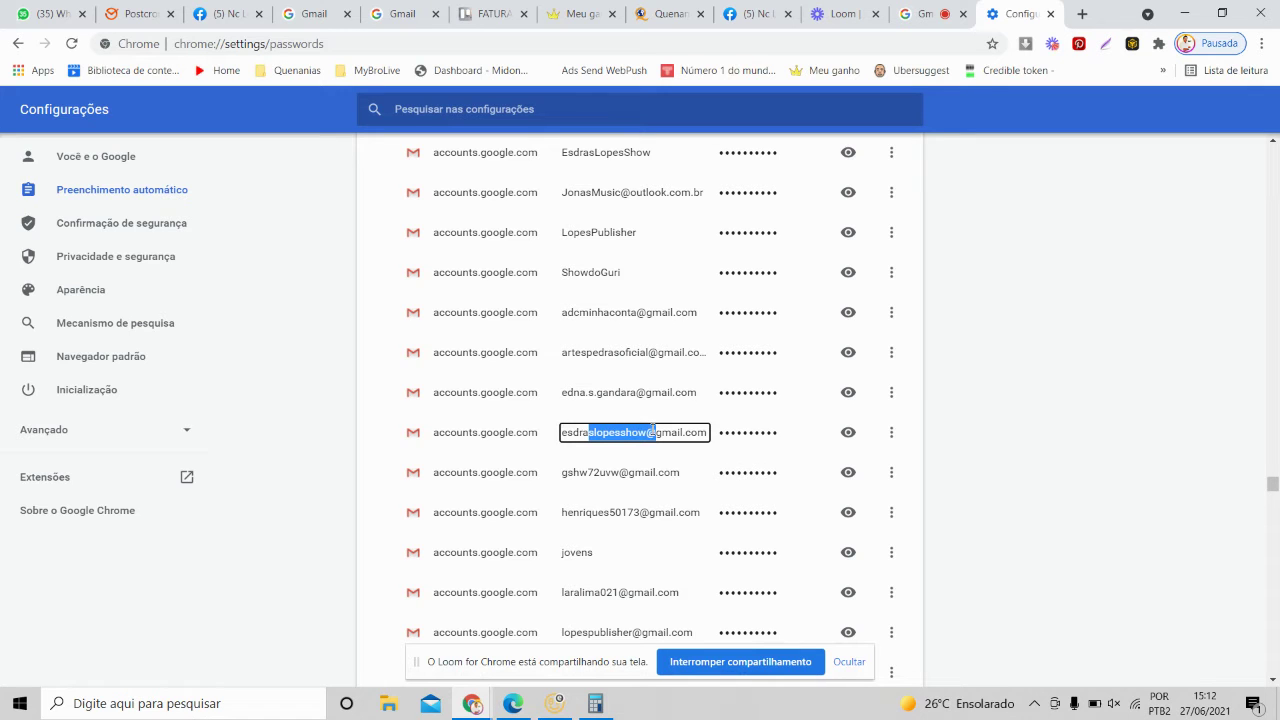
pyautogui.scroll(-2, 653, 432)
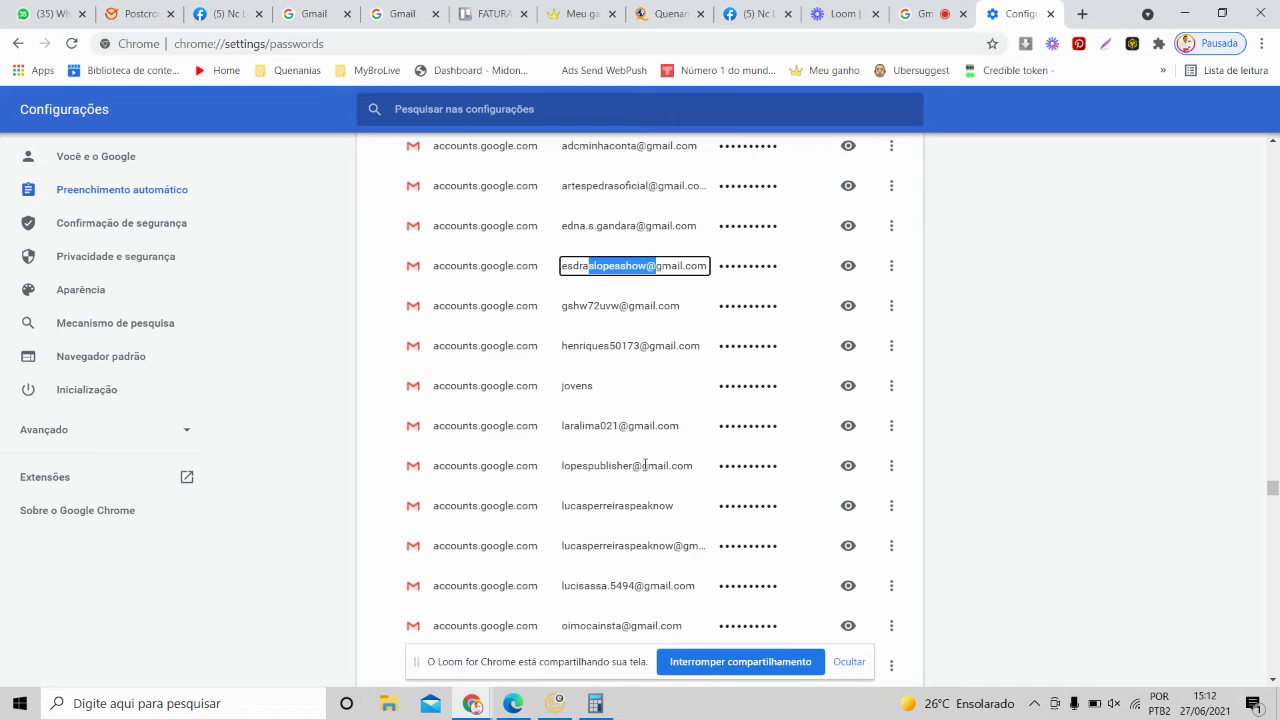
pyautogui.scroll(-1, 594, 490)
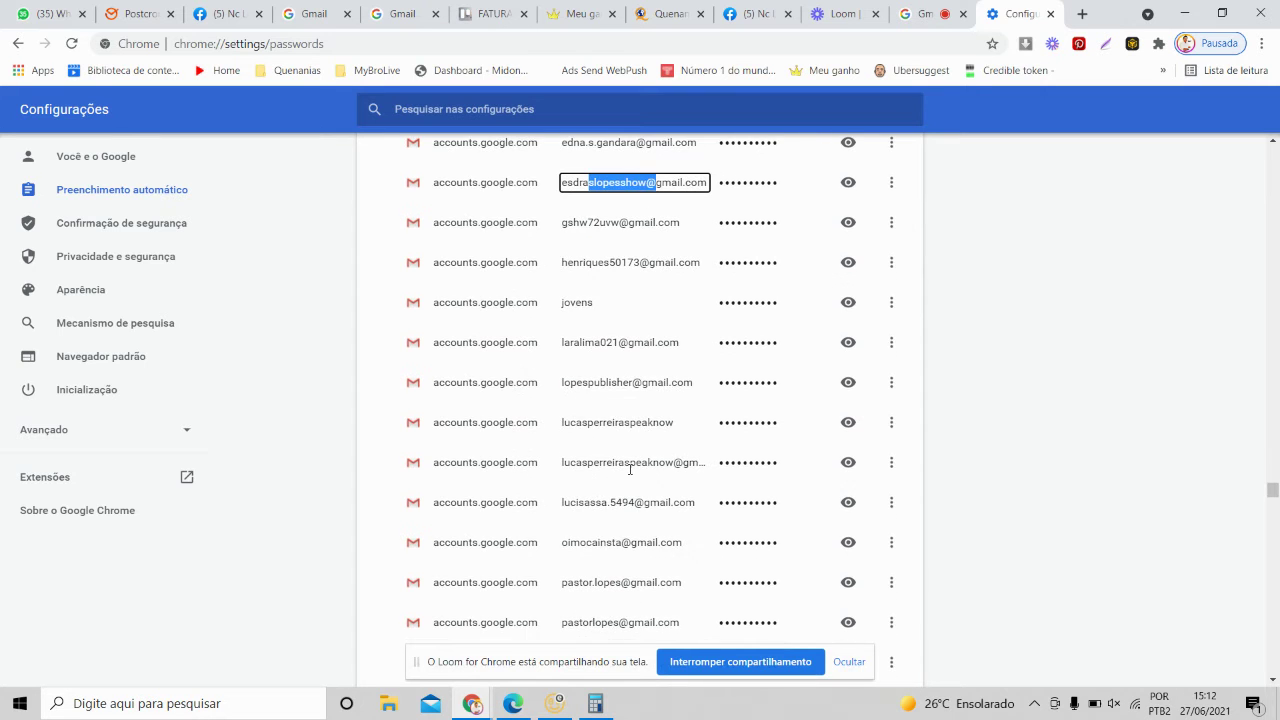
pyautogui.scroll(-1, 626, 465)
pyautogui.scroll(-1, 630, 470)
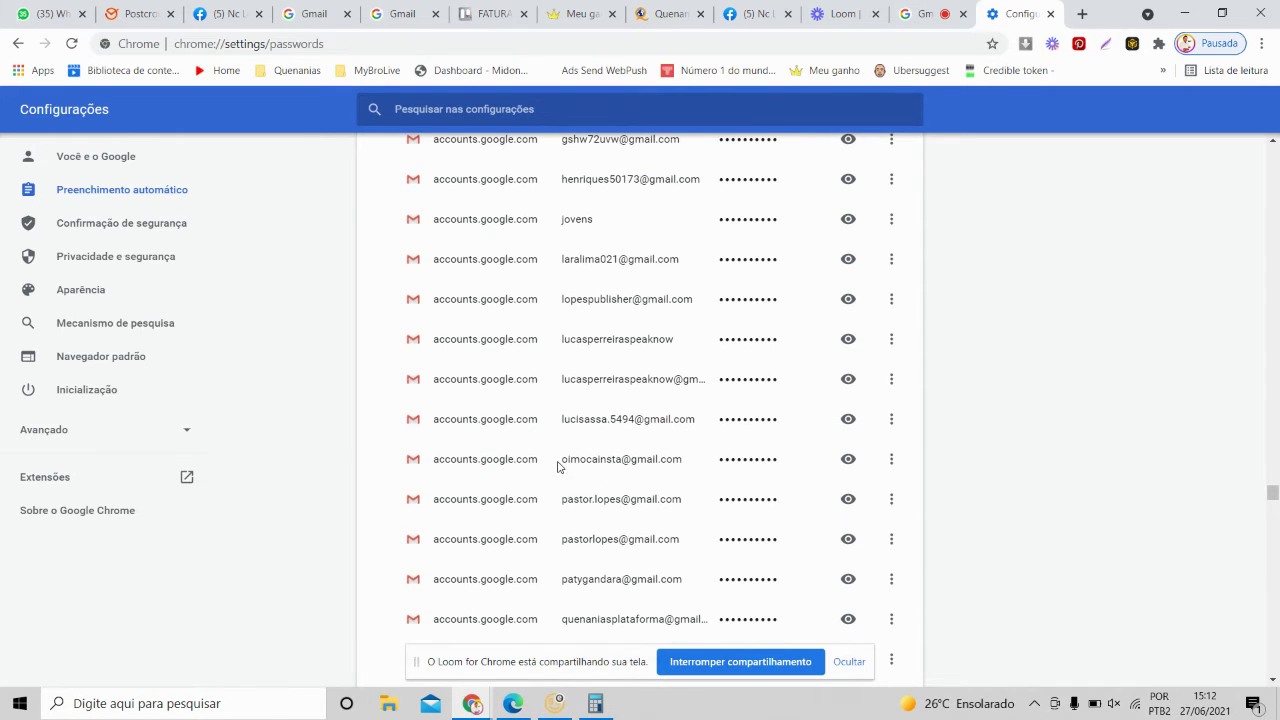
pyautogui.click(597, 457)
pyautogui.click(625, 458)
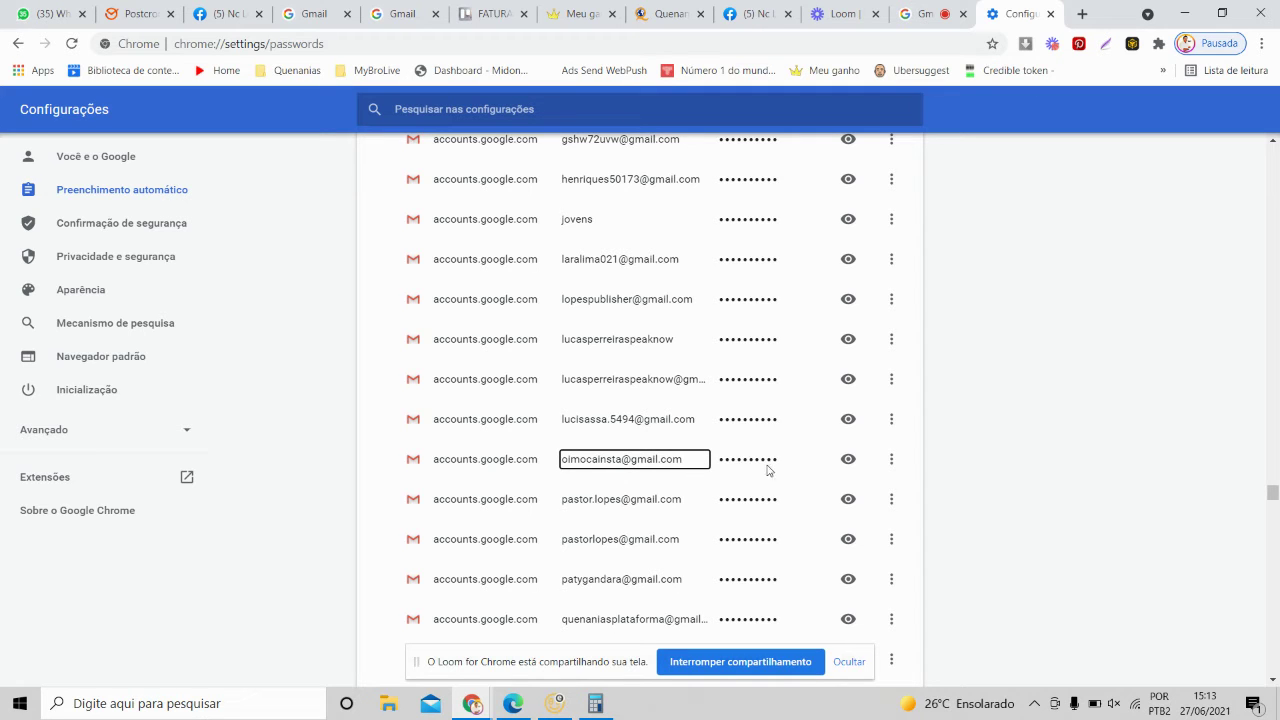
pyautogui.scroll(-2, 940, 370)
pyautogui.scroll(-1, 937, 377)
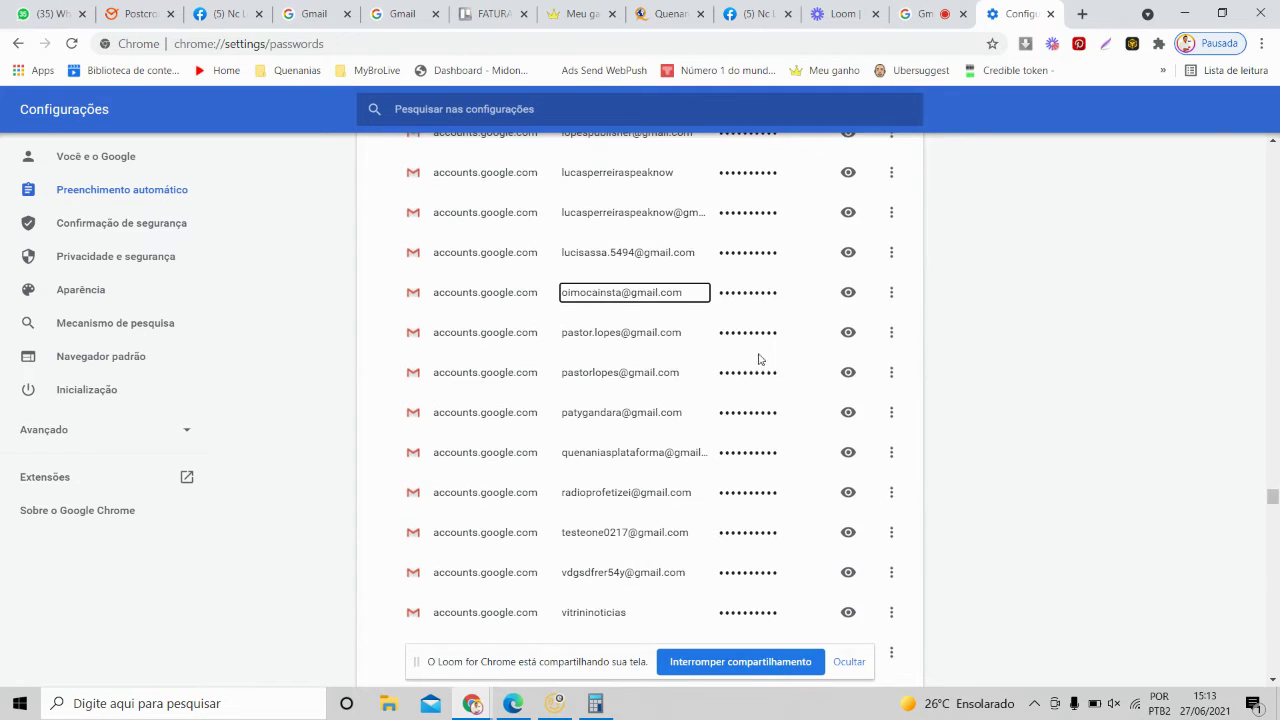
# Try to reveal the Gmail account's saved password by authorising with the Windows account password.
pyautogui.click(847, 296)
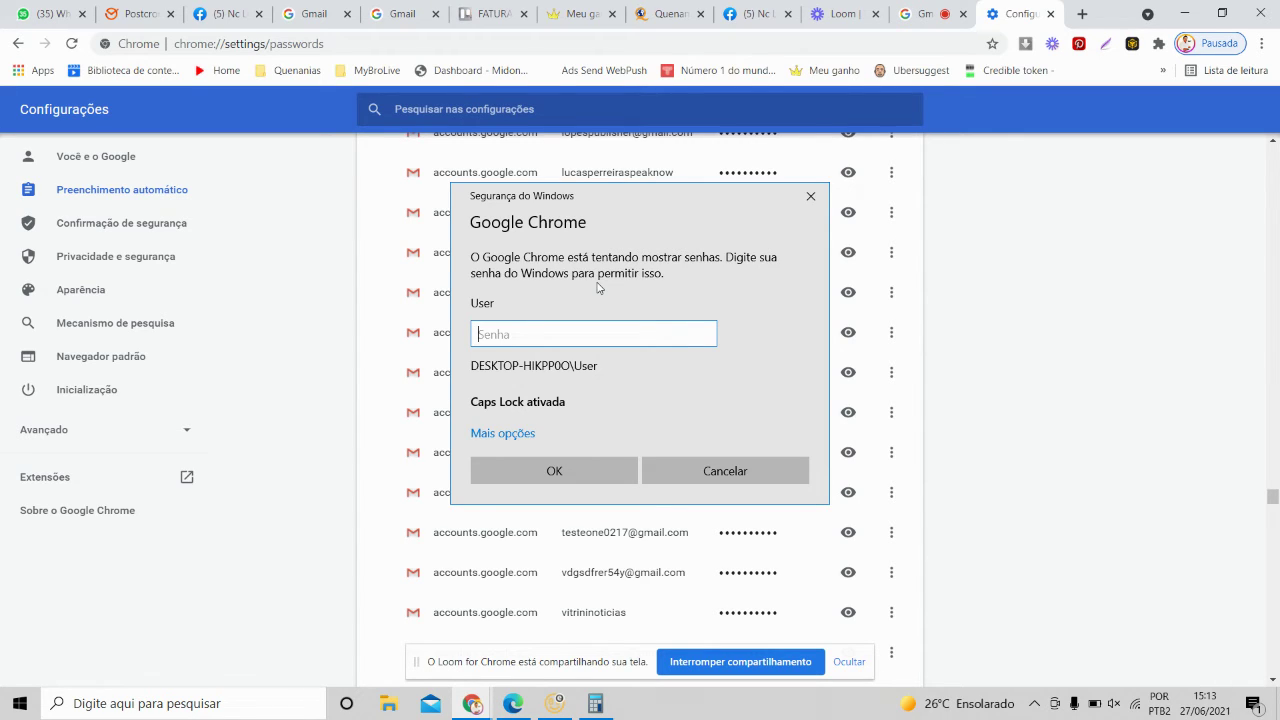
pyautogui.write('••••••')
pyautogui.click(582, 476)
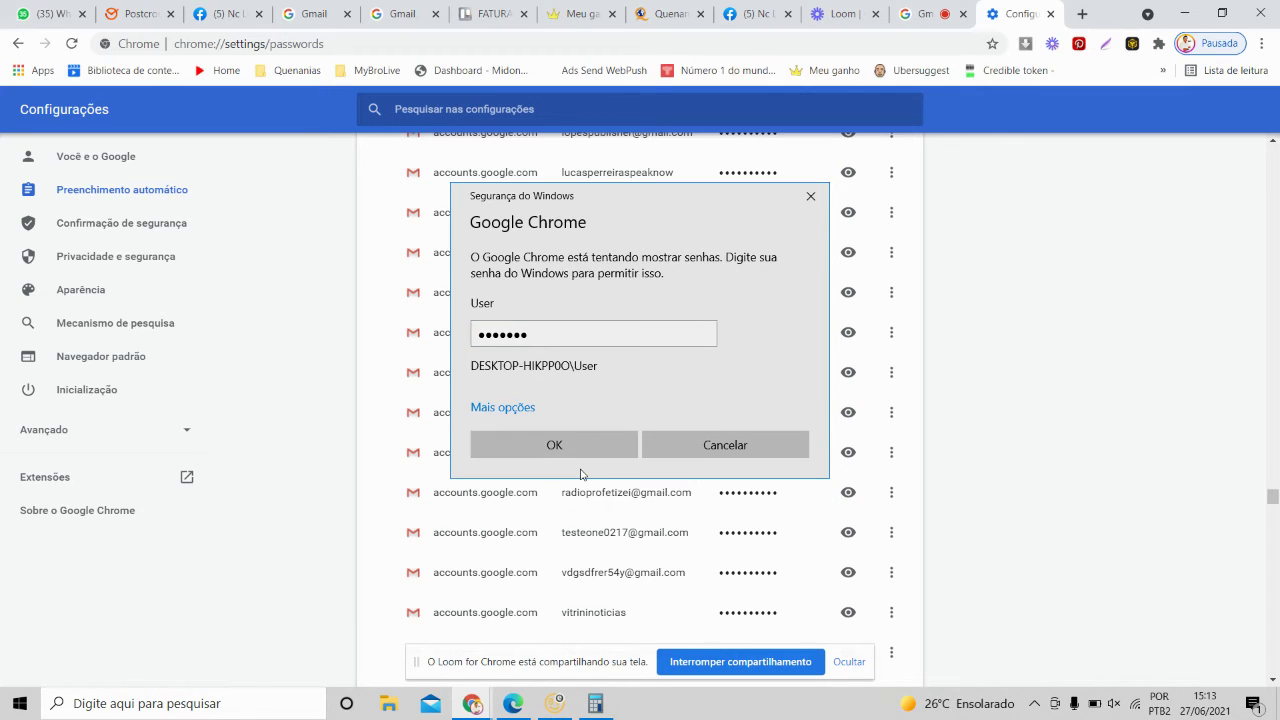
pyautogui.click(566, 451)
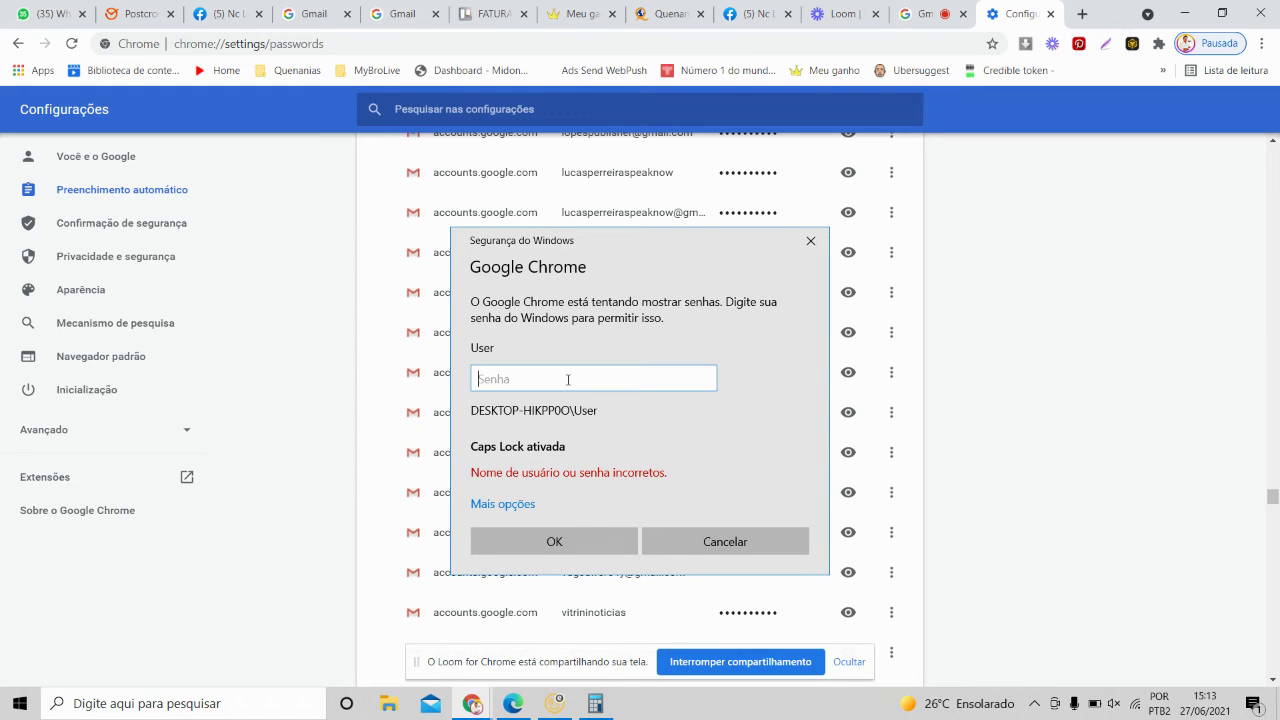
# Re-enter the Windows account password with Caps Lock off and reveal the saved Gmail password.
pyautogui.press('capslock')
pyautogui.write('••')
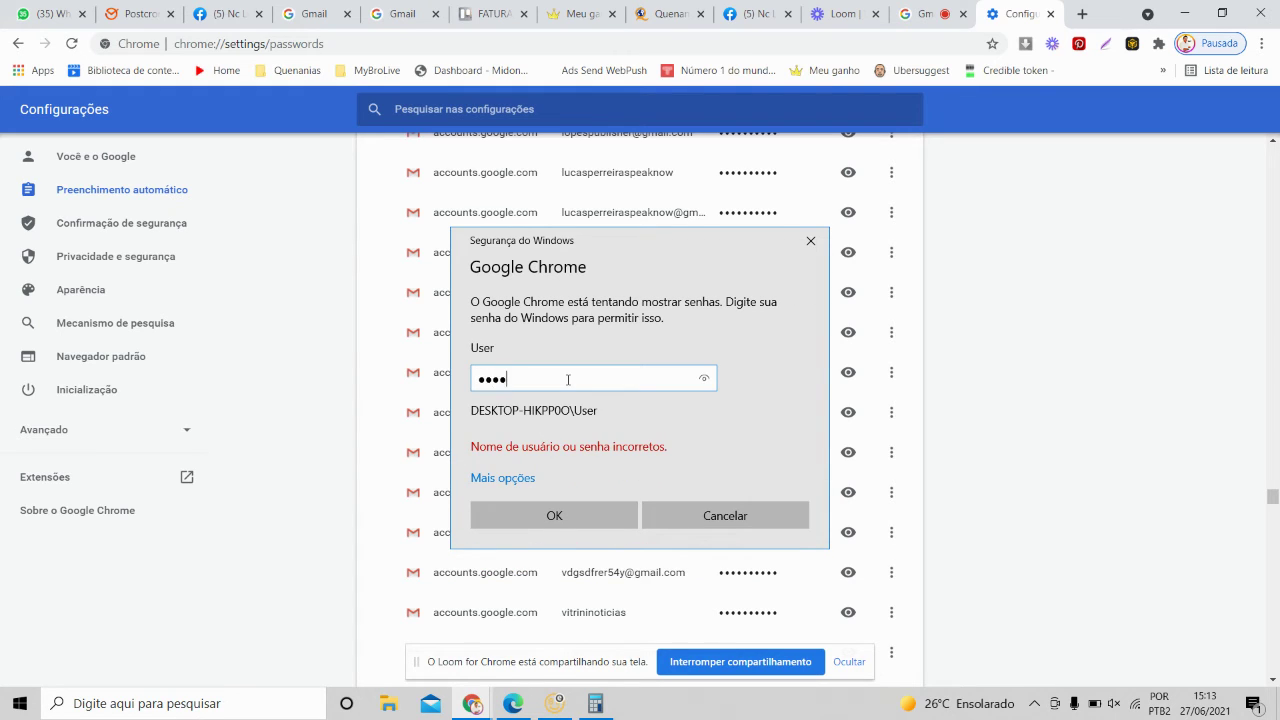
pyautogui.write('•••••')
pyautogui.click(551, 516)
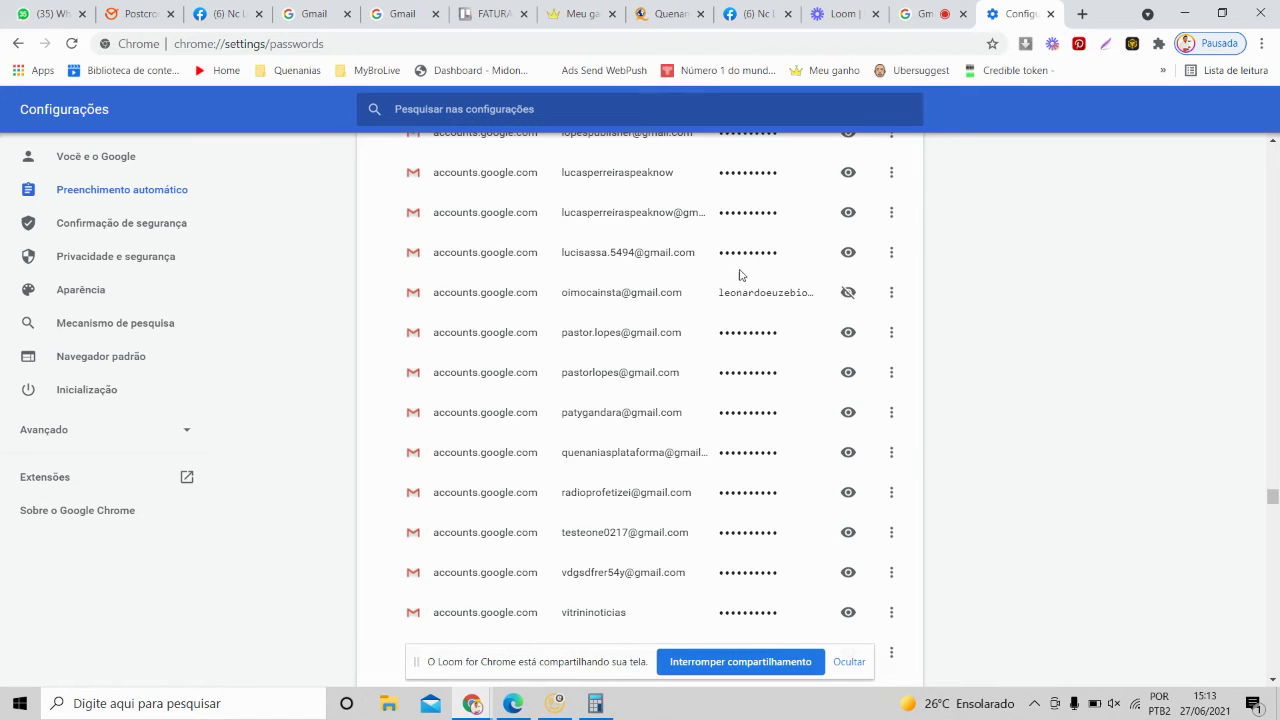
# Hide the revealed Gmail password again and copy the saved password from its entry.
pyautogui.doubleClick(770, 293)
pyautogui.click(754, 265)
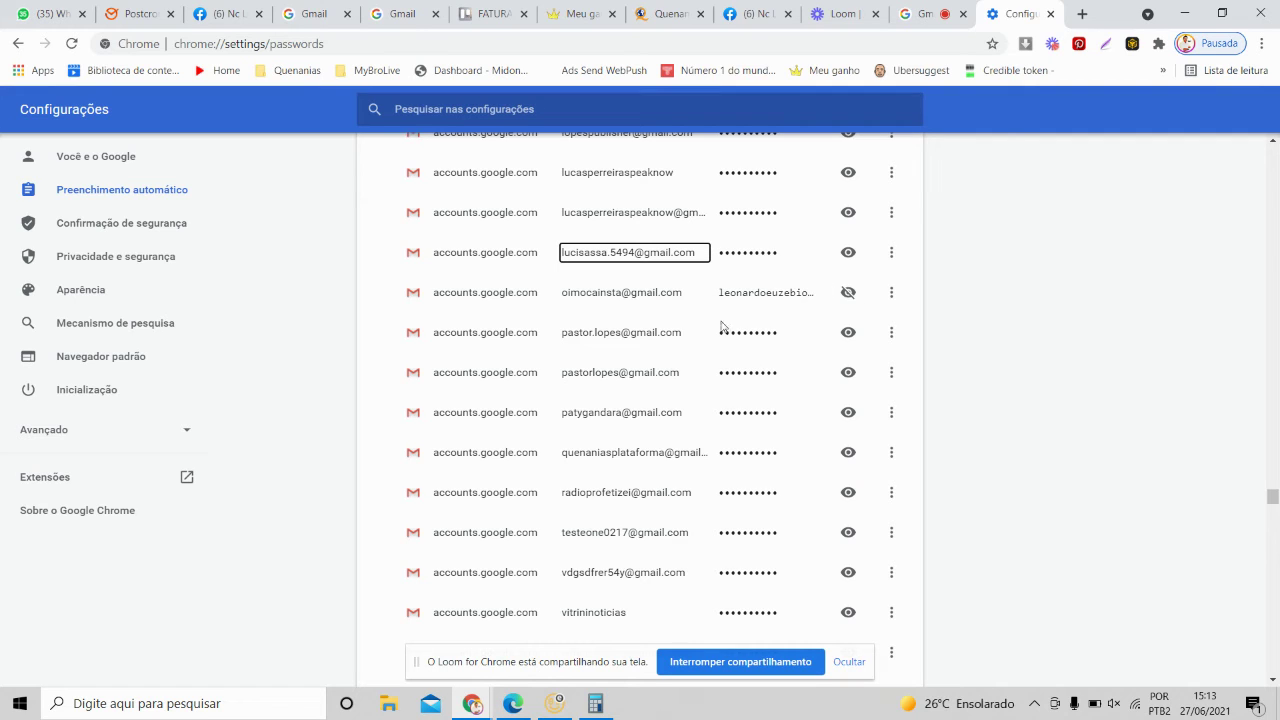
pyautogui.click(847, 294)
pyautogui.click(891, 292)
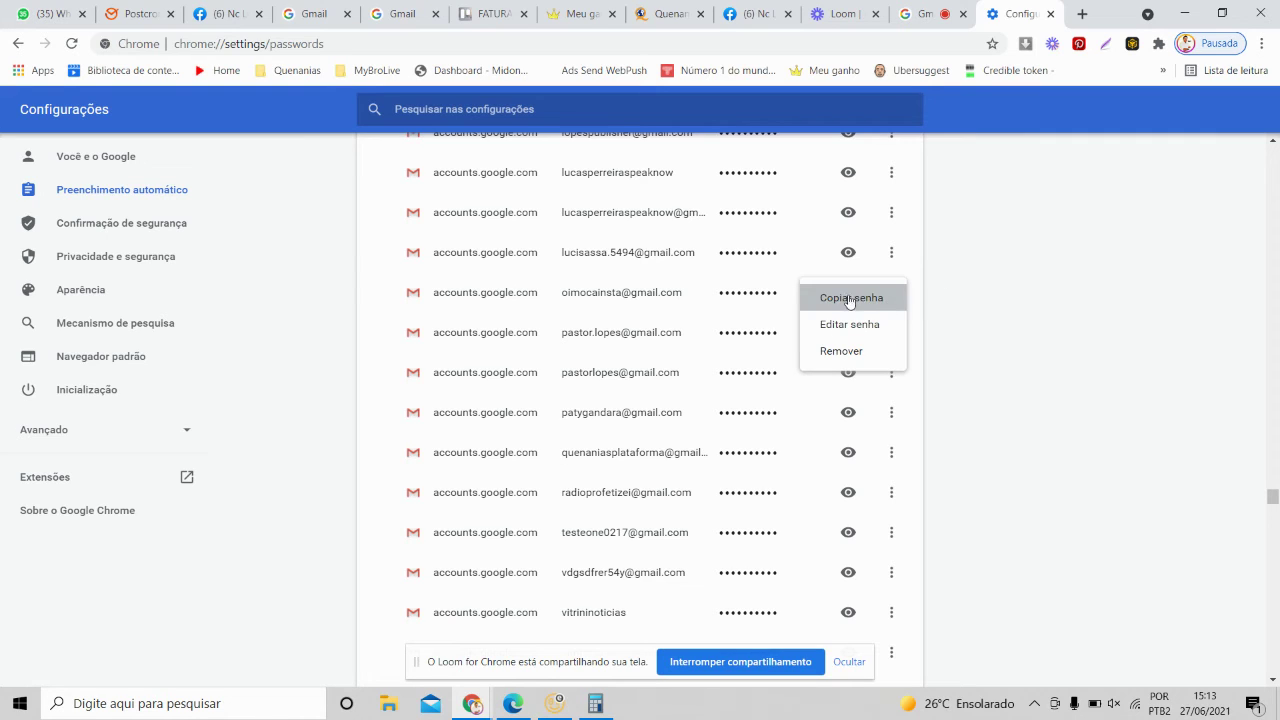
pyautogui.click(870, 304)
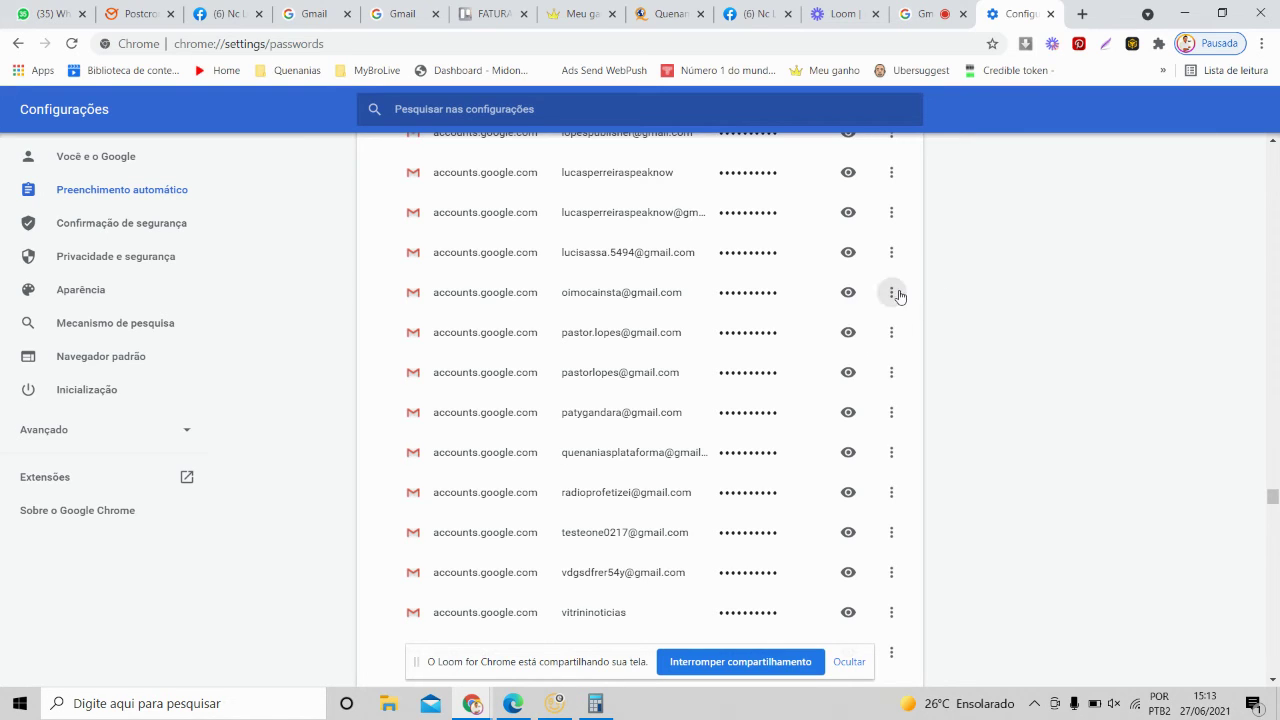
pyautogui.click(891, 292)
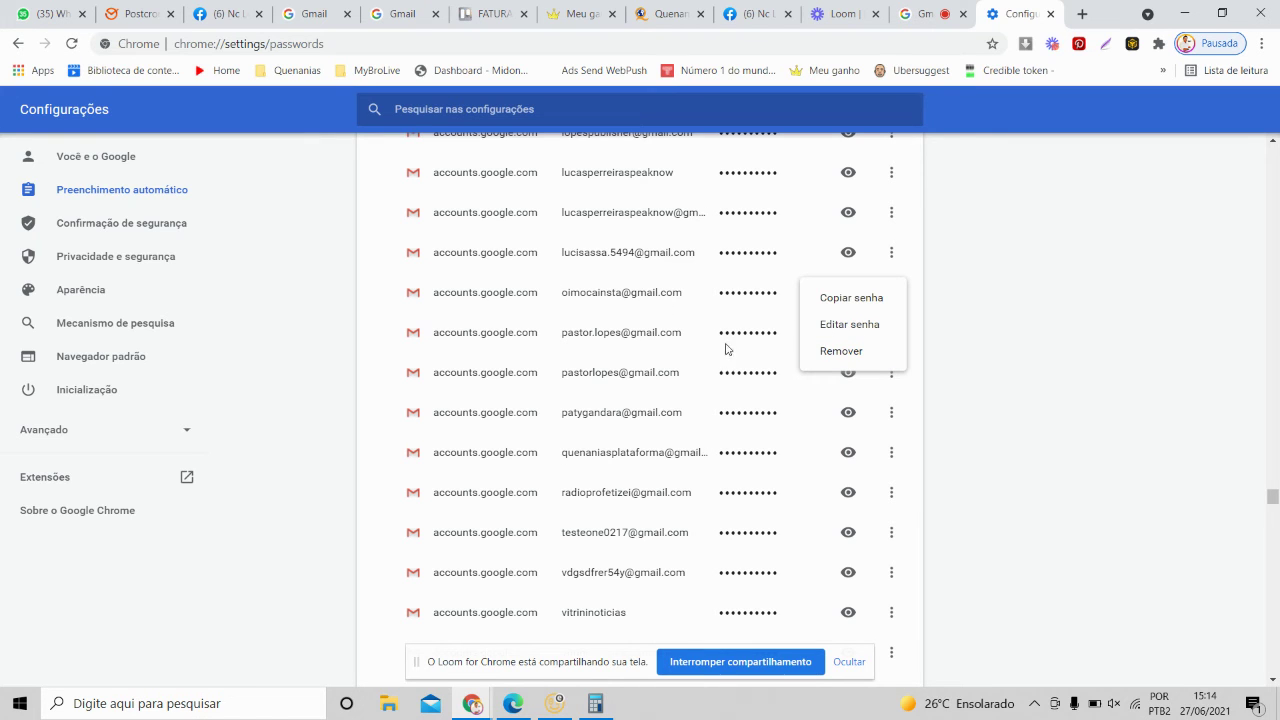
pyautogui.click(968, 241)
# Leave the saved passwords list and switch to the content creator's open Facebook page.
pyautogui.scroll(20, 968, 241)
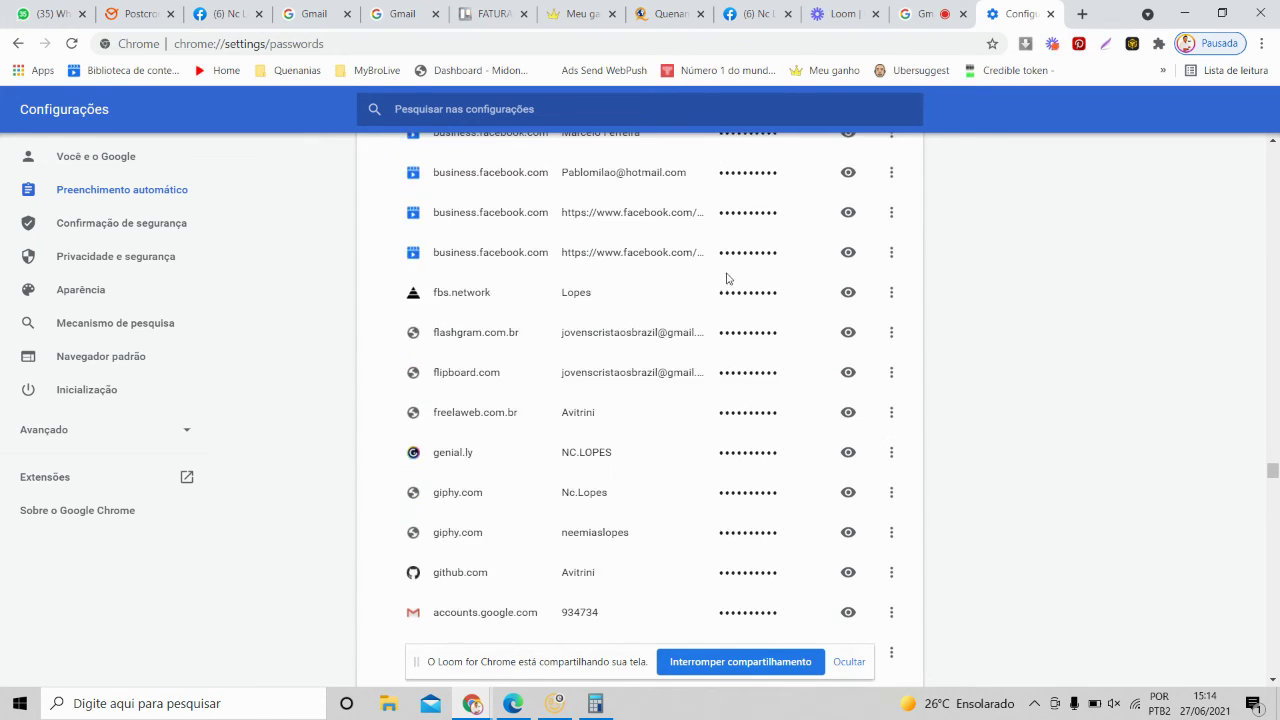
pyautogui.scroll(20, 790, 266)
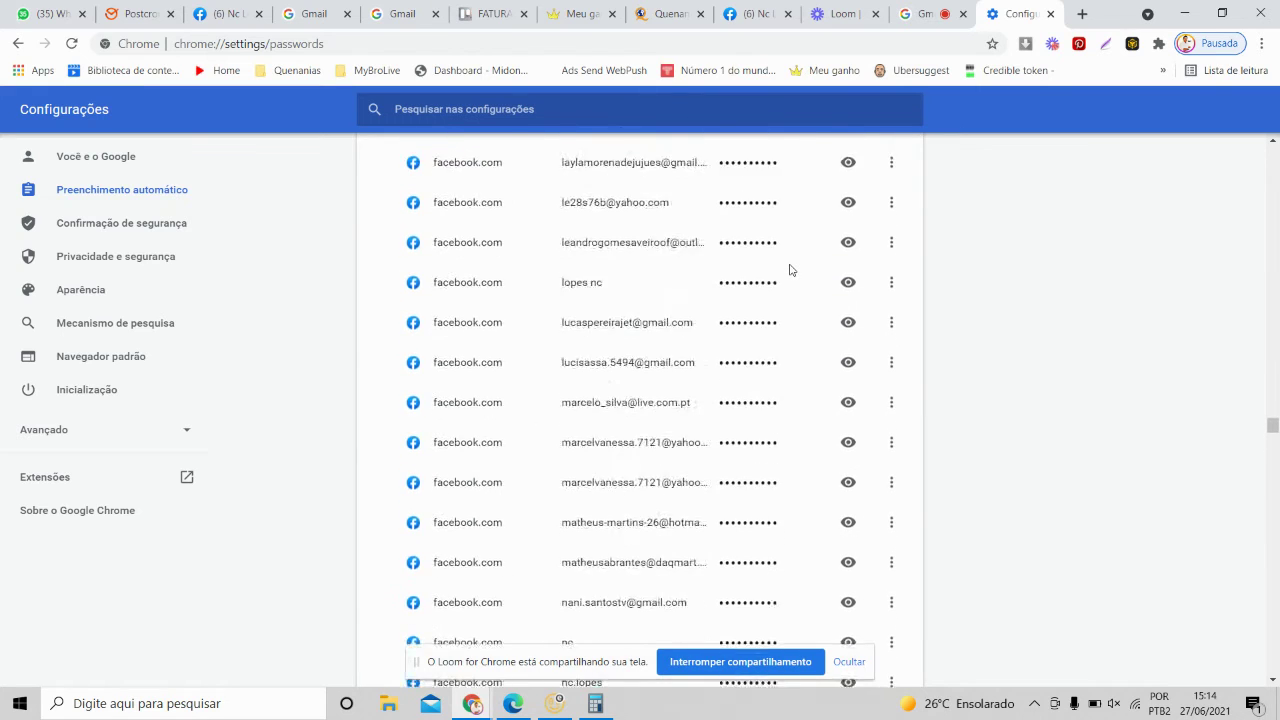
pyautogui.scroll(10, 799, 267)
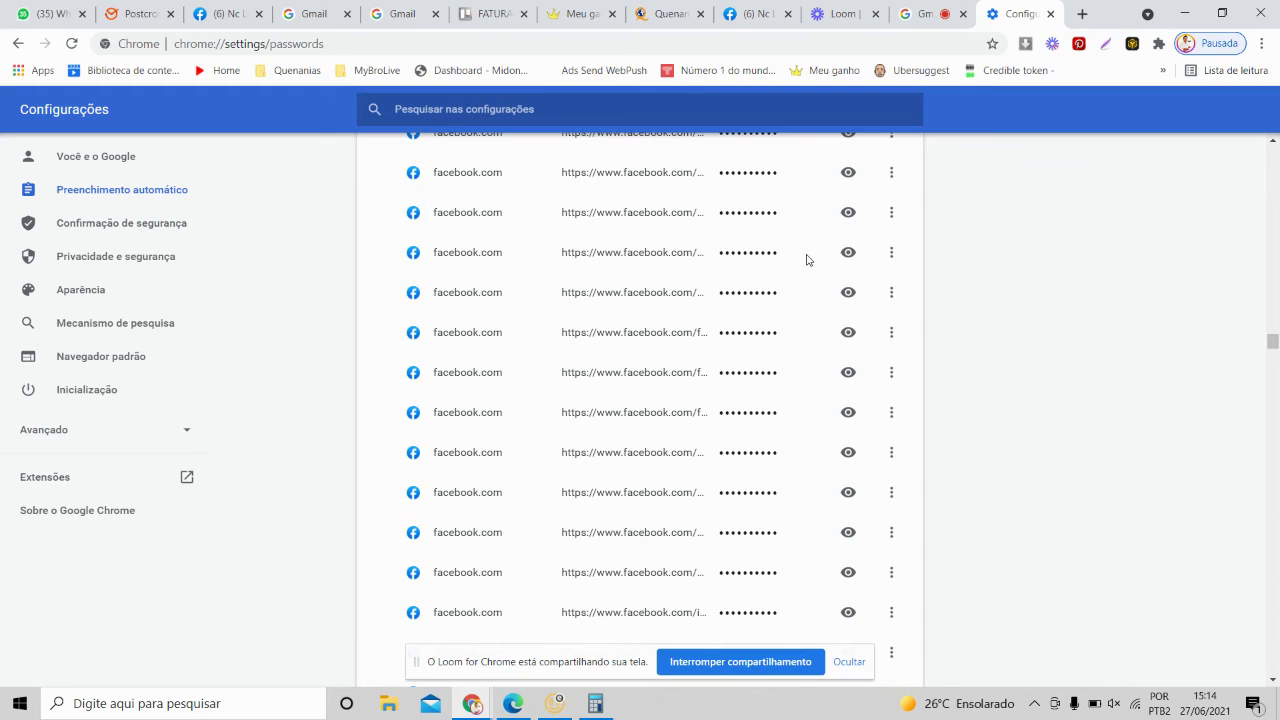
pyautogui.scroll(10, 800, 317)
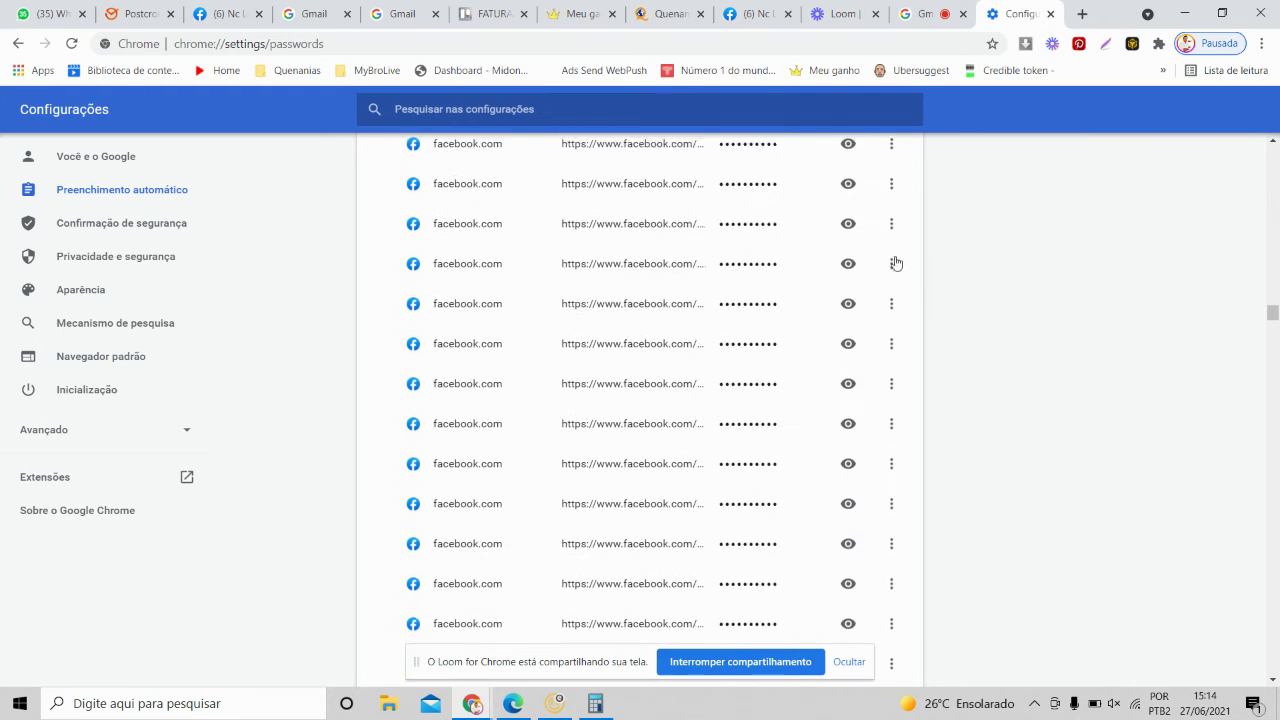
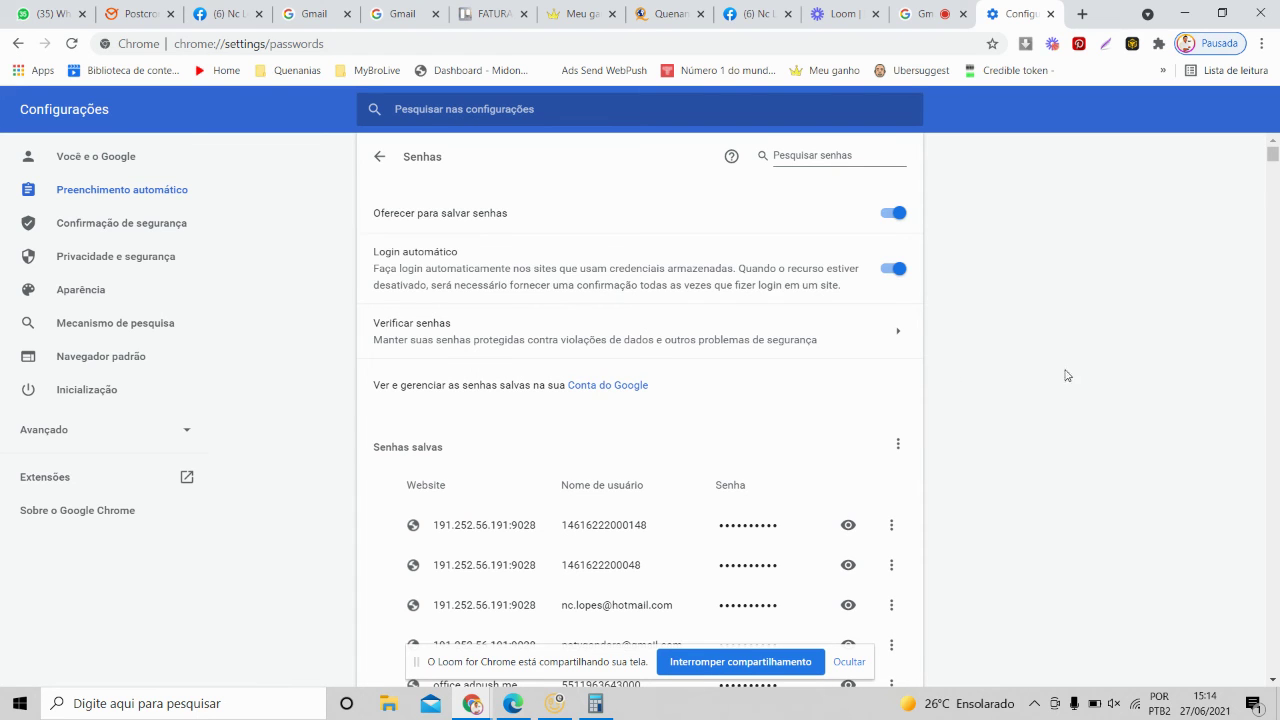
pyautogui.click(755, 18)
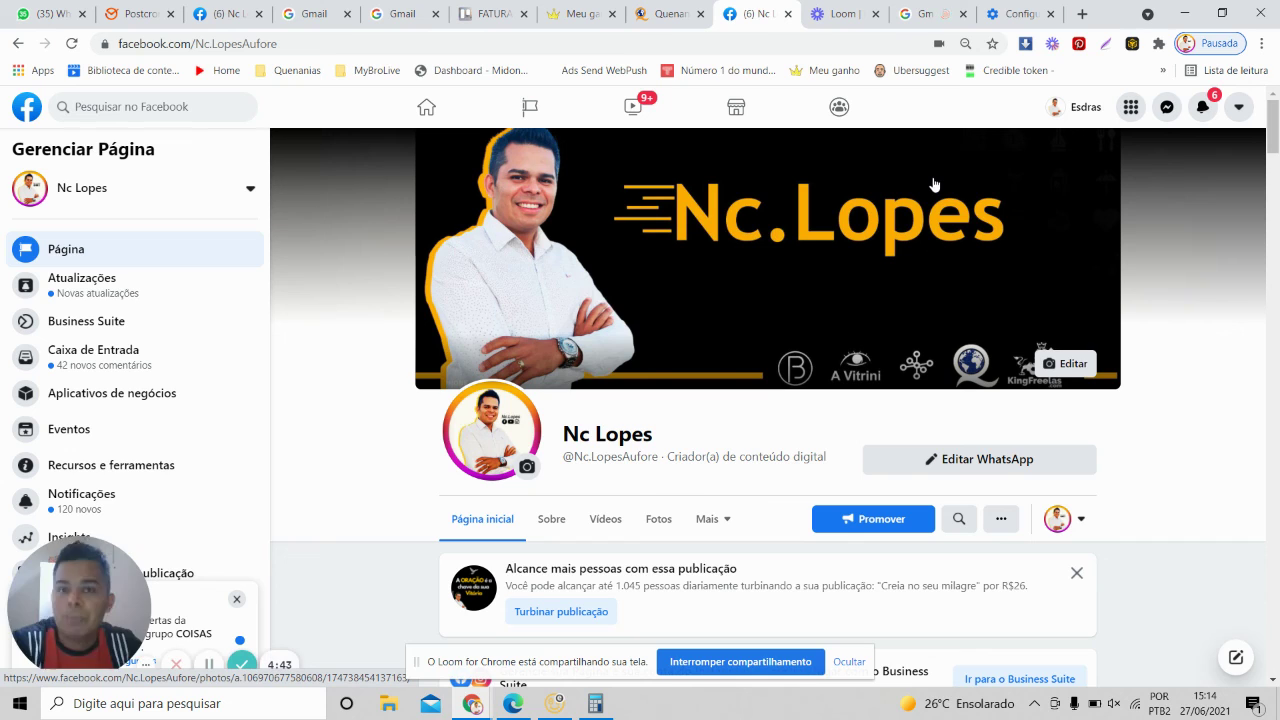